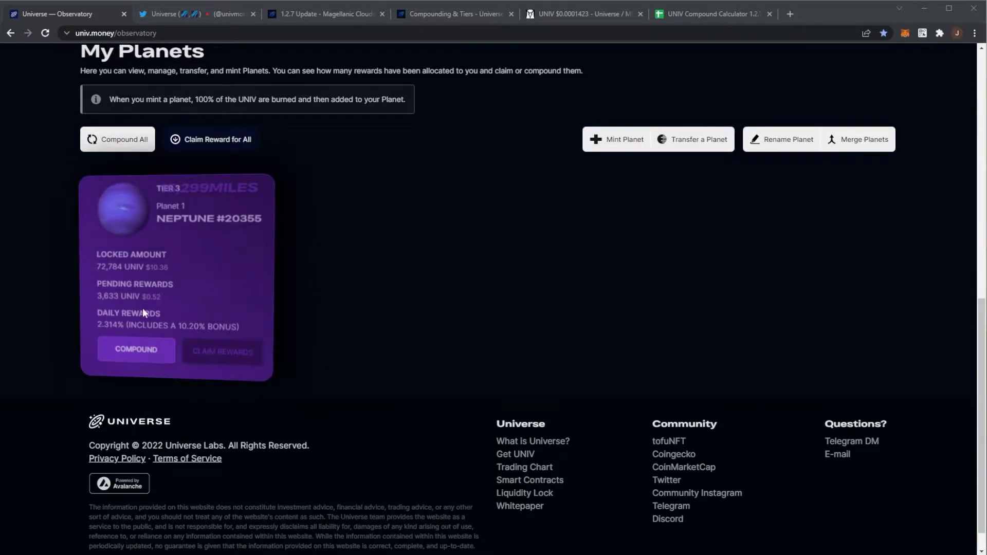
Start compounding the planet's rewards and select the 0.010852 AVAX estimated gas fee in MetaMask
{"action": "left_click", "coordinate": [152, 358]}
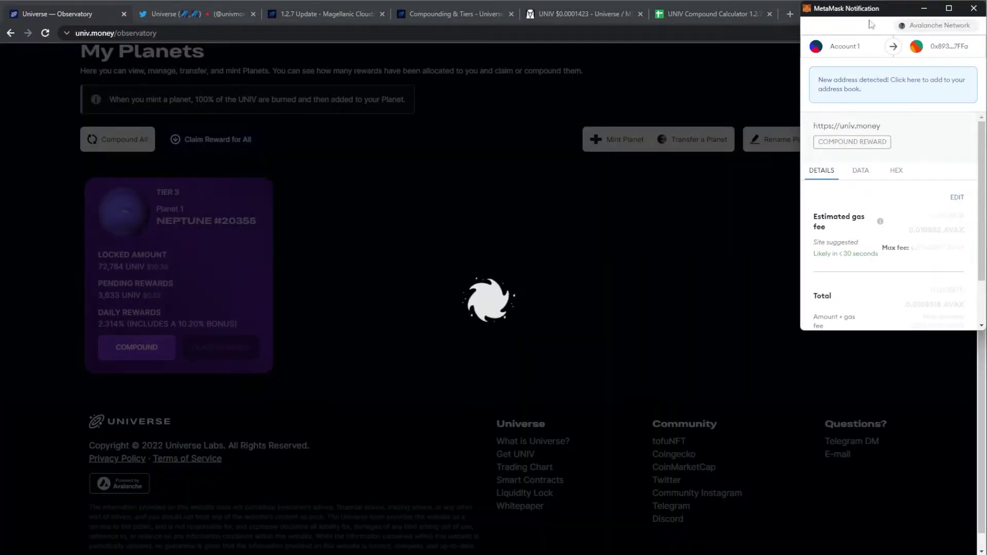
{"action": "scroll", "coordinate": [914, 252], "scroll_direction": "down", "scroll_amount": 2}
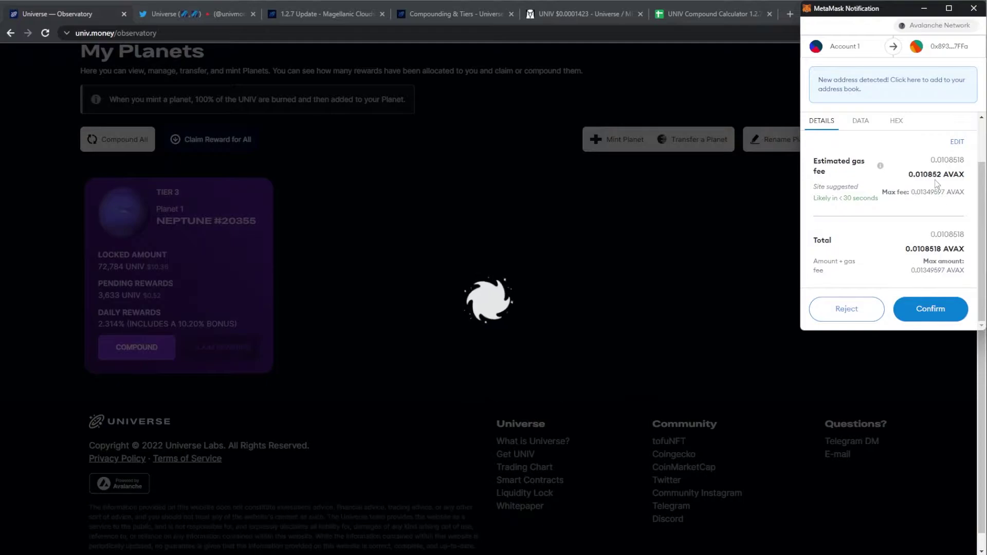
{"action": "triple_click", "coordinate": [915, 175]}
{"action": "left_click", "coordinate": [915, 174]}
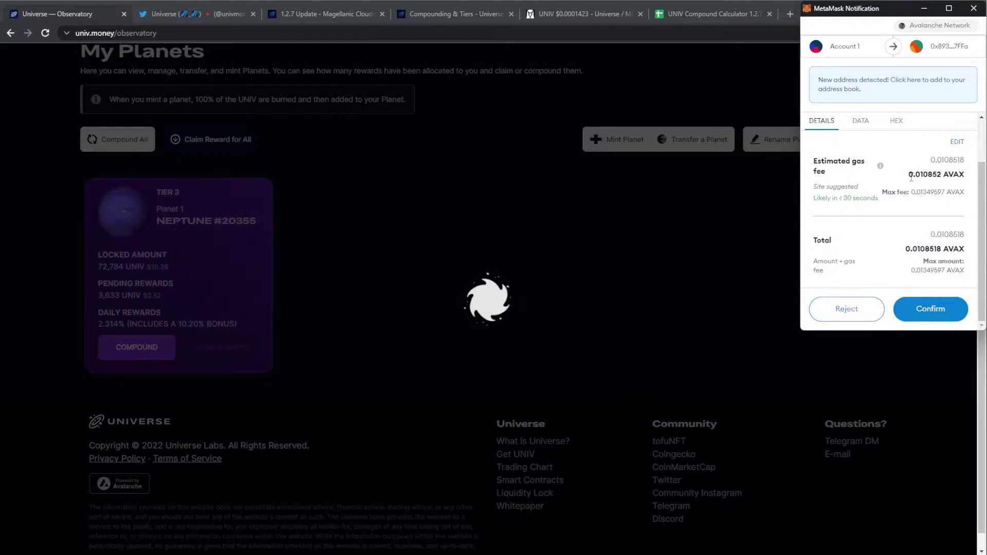
{"action": "left_click_drag", "start_coordinate": [909, 175], "coordinate": [941, 175]}
{"action": "key", "text": "ctrl+c"}
{"action": "left_click", "coordinate": [724, 74]}
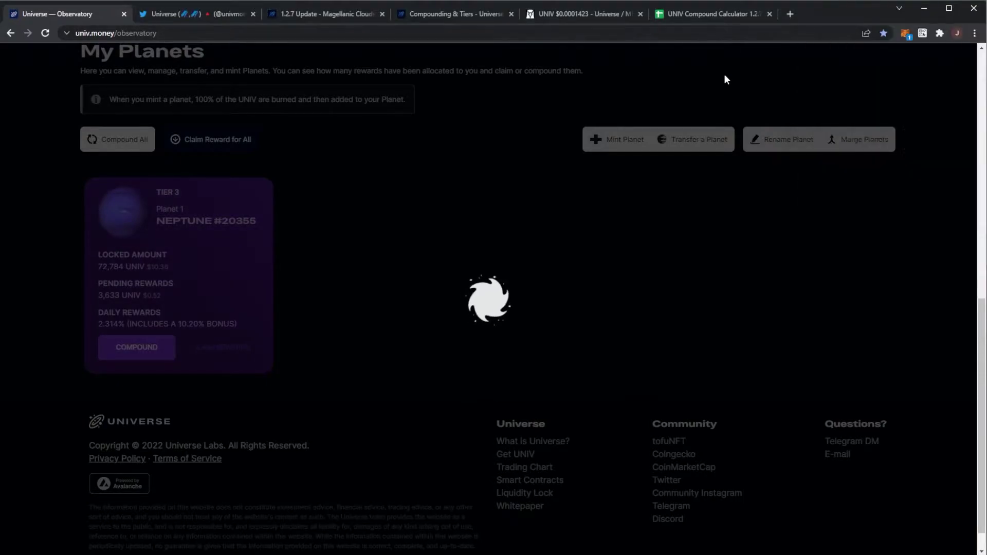
Search Google for the AVAX price and select the $79.04 figure
{"action": "left_click", "coordinate": [797, 14]}
{"action": "type", "text": "avax price"}
{"action": "key", "text": "Return"}
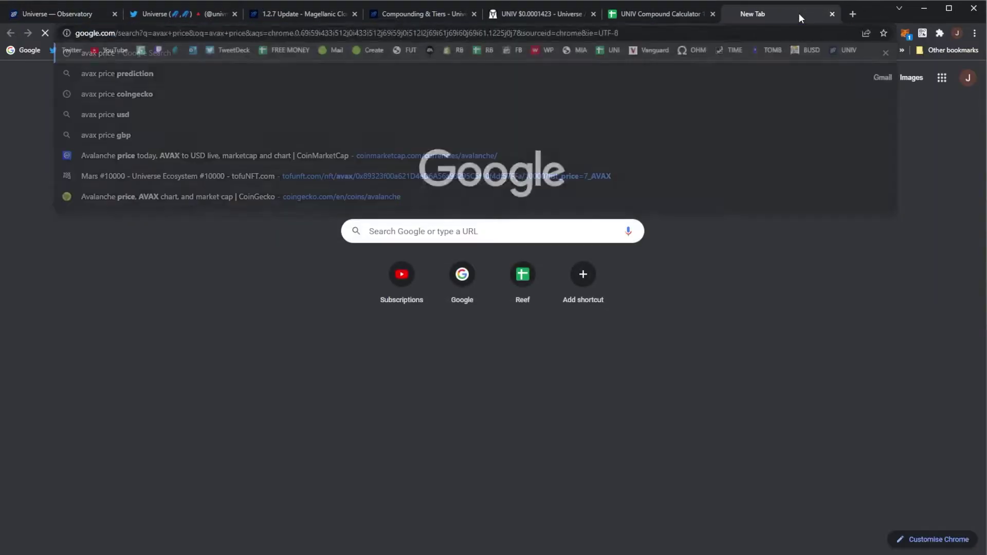
{"action": "left_click_drag", "start_coordinate": [303, 174], "coordinate": [277, 173]}
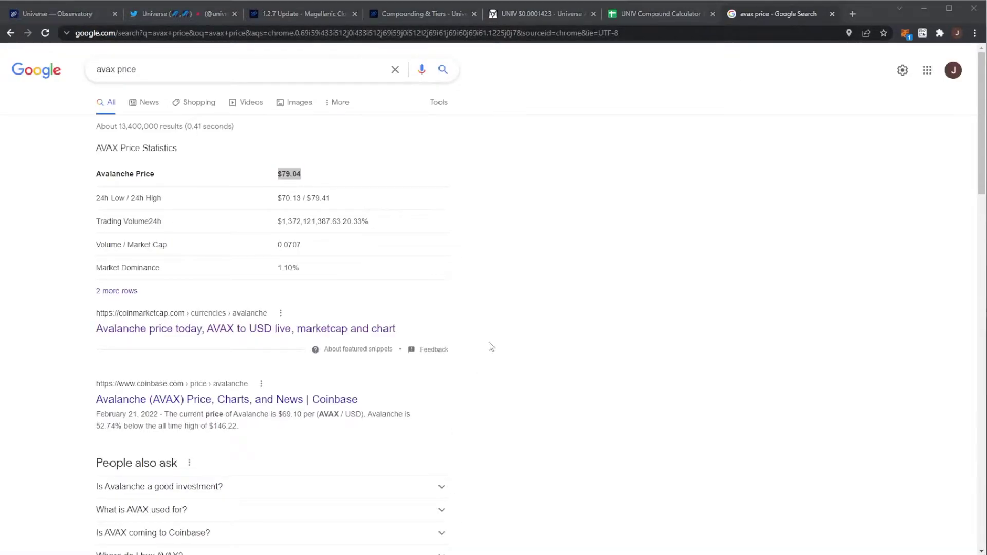
Multiply the 0.010852 gas fee by 79 in Calculator and copy the $0.857308 result
{"action": "key", "text": "ctrl+v"}
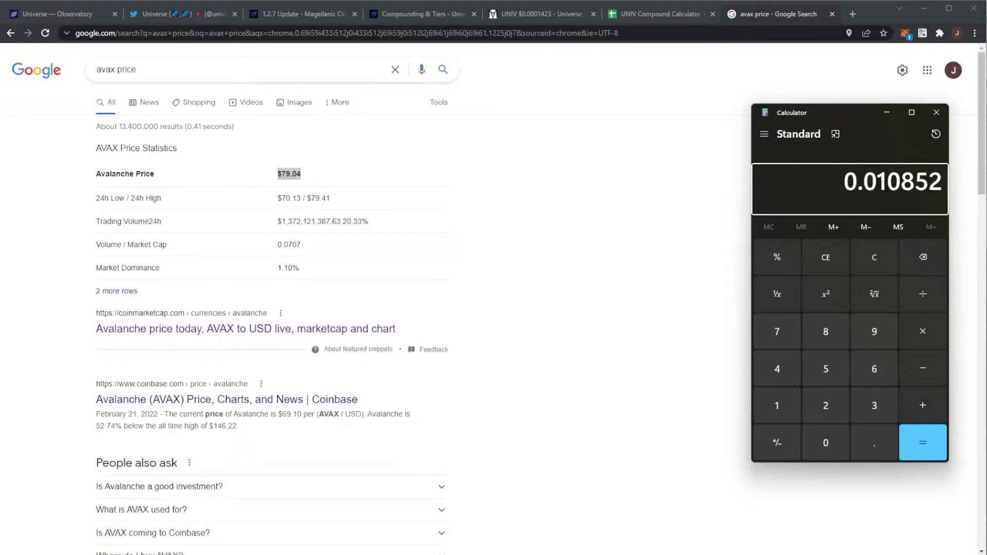
{"action": "type", "text": "*79"}
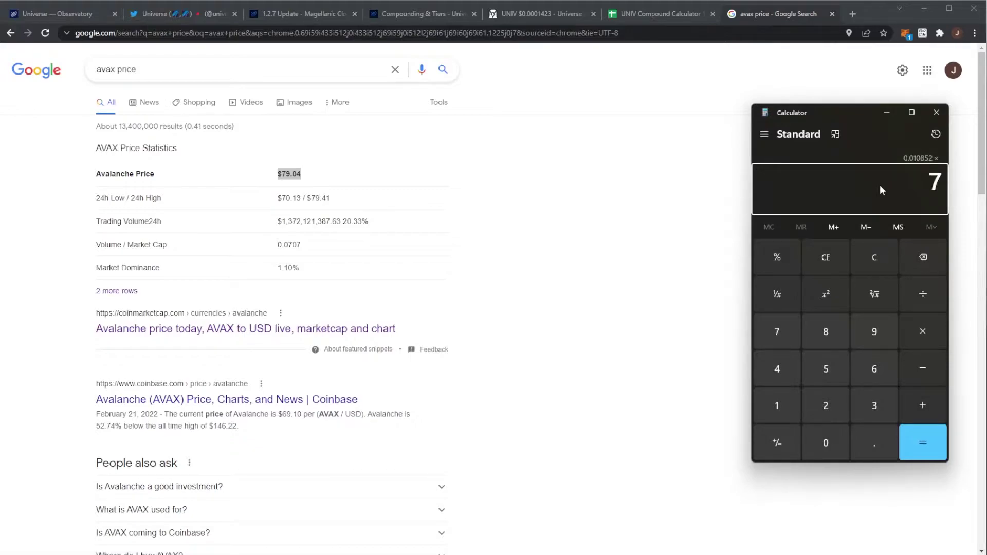
{"action": "key", "text": "Return"}
{"action": "left_click_drag", "start_coordinate": [841, 181], "coordinate": [888, 181]}
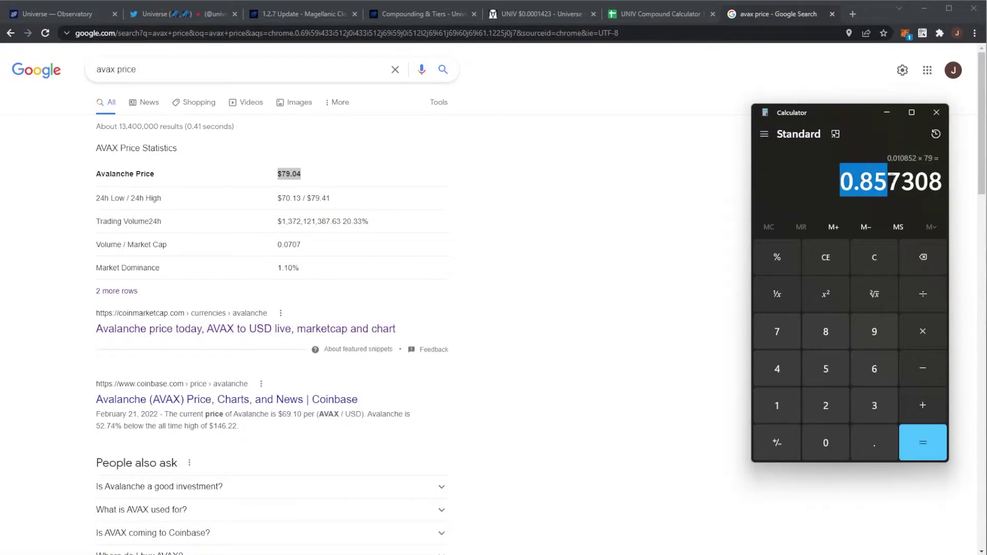
{"action": "key", "text": "ctrl+c"}
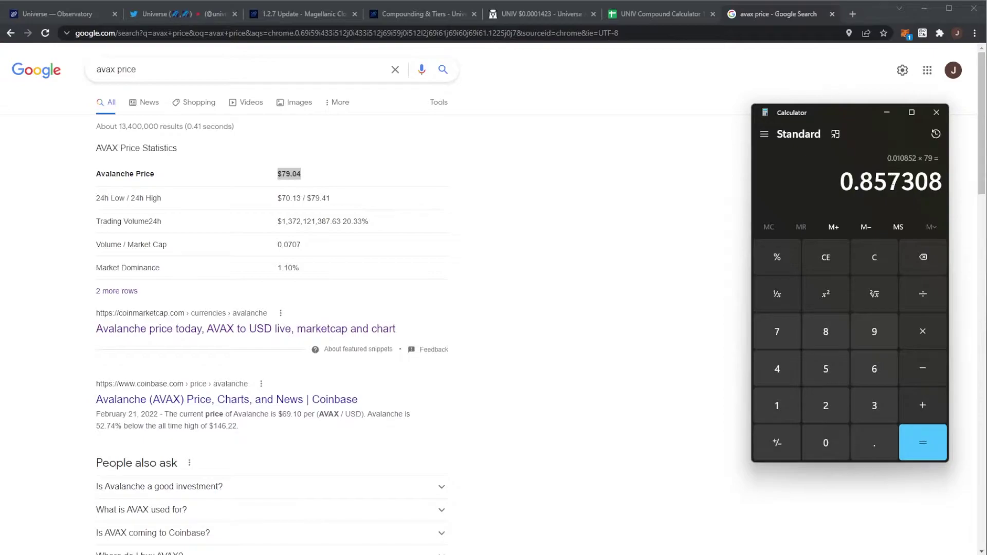
{"action": "left_click", "coordinate": [938, 112]}
Reject the MetaMask compound transaction, leaving Neptune #20355 with 3,634 UNIV pending
{"action": "left_click", "coordinate": [77, 16]}
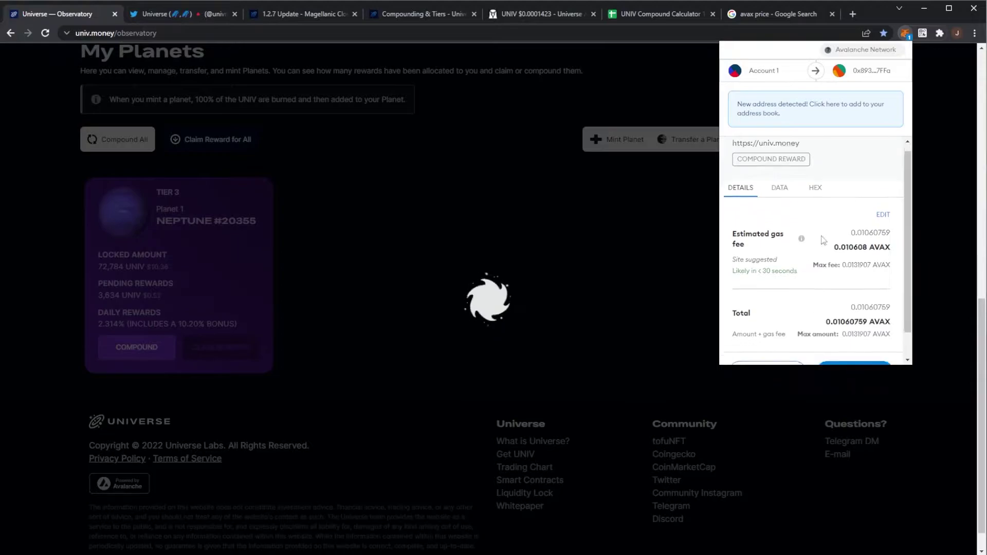
{"action": "left_click", "coordinate": [765, 344]}
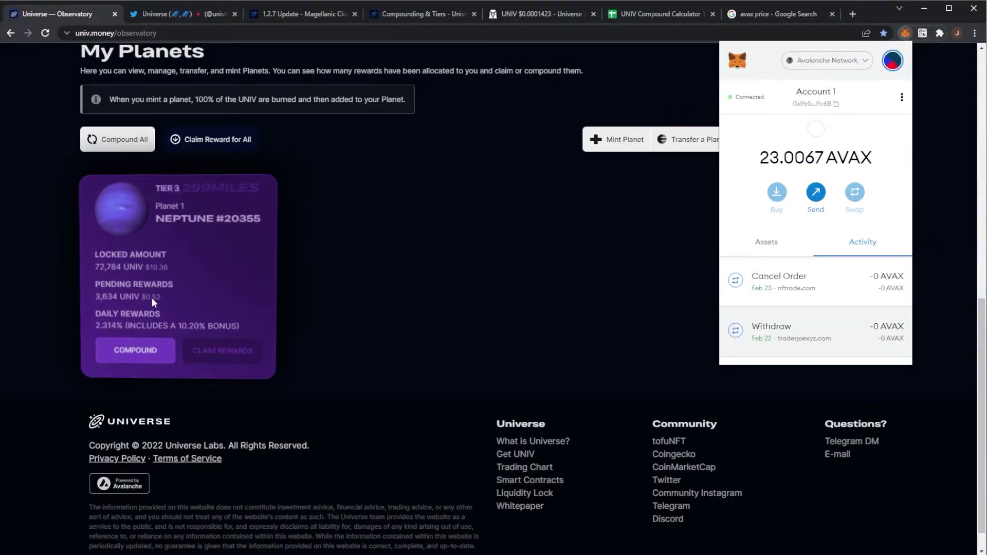
{"action": "left_click", "coordinate": [397, 294]}
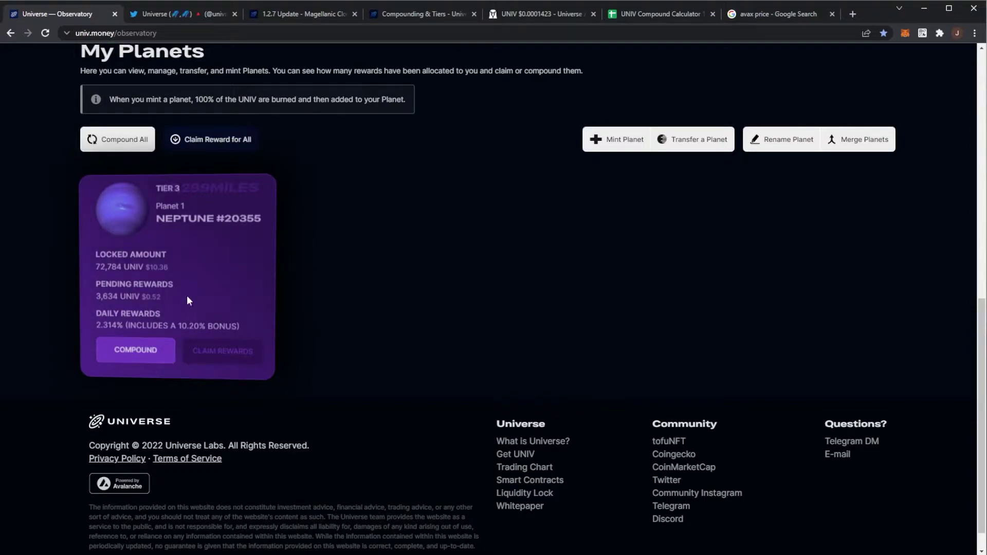
{"action": "left_click", "coordinate": [617, 139]}
{"action": "left_click", "coordinate": [423, 181]}
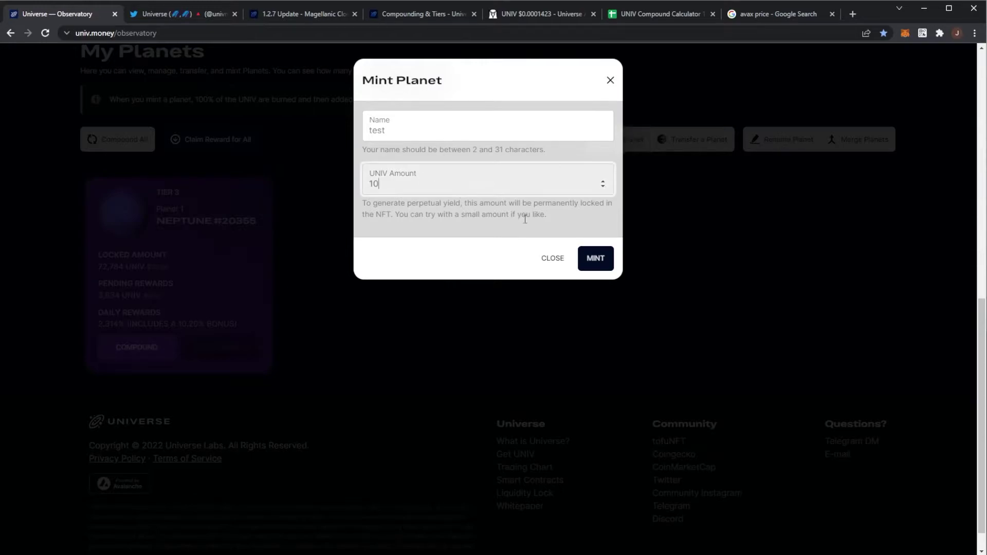
{"action": "left_click", "coordinate": [411, 135]}
{"action": "type", "text": "twes"}
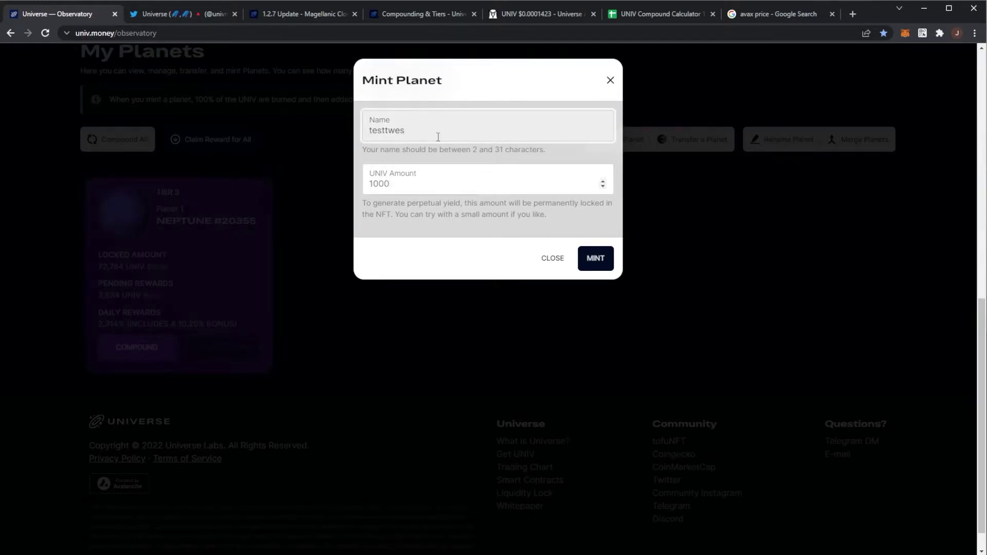
{"action": "key", "text": "BackSpace"}
{"action": "key", "text": "BackSpace"}
{"action": "key", "text": "BackSpace"}
{"action": "key", "text": "BackSpace"}
{"action": "left_click", "coordinate": [604, 259]}
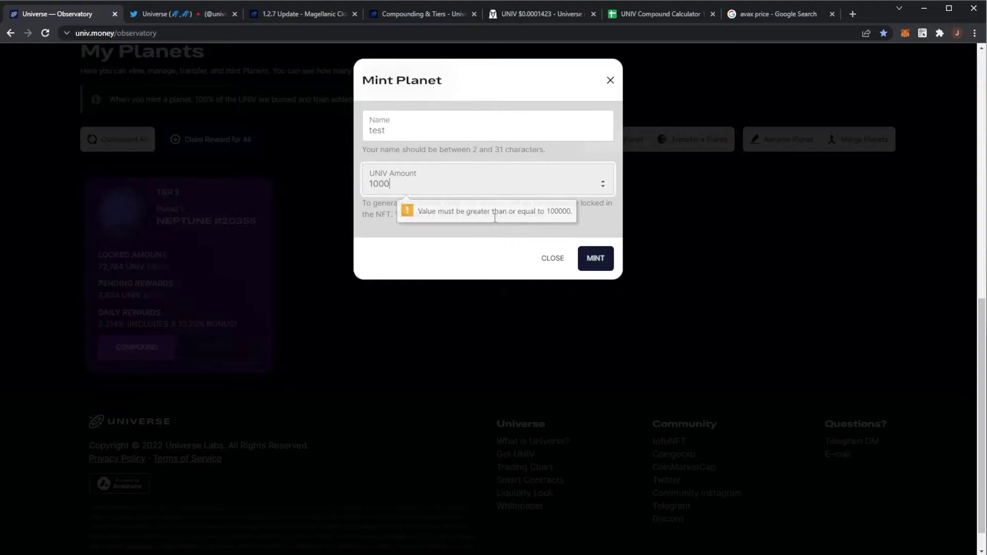
{"action": "left_click", "coordinate": [610, 80]}
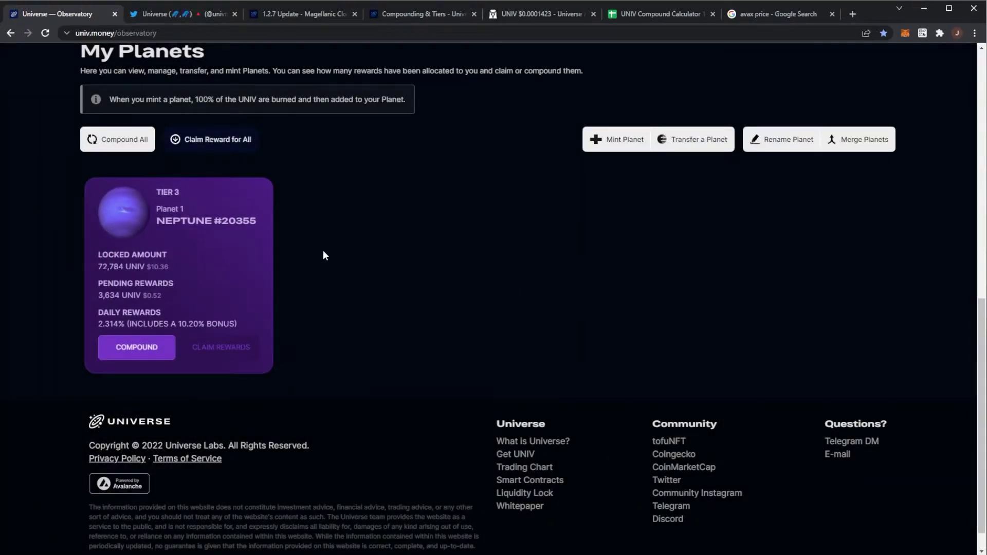
{"action": "scroll", "coordinate": [336, 299], "scroll_direction": "up", "scroll_amount": 1}
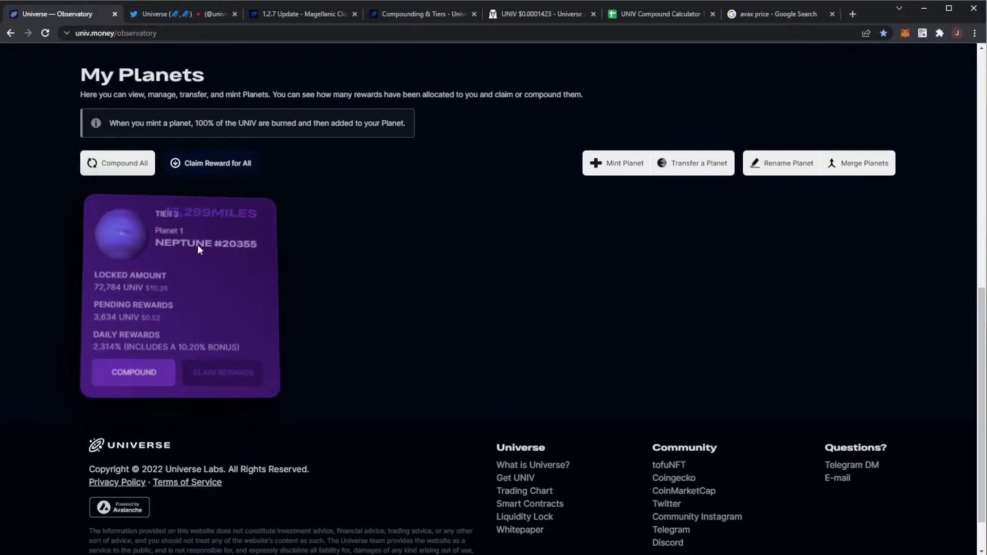
Scroll through the Universe Twitter profile's recent tweets and back up toward the header
{"action": "left_click", "coordinate": [172, 16]}
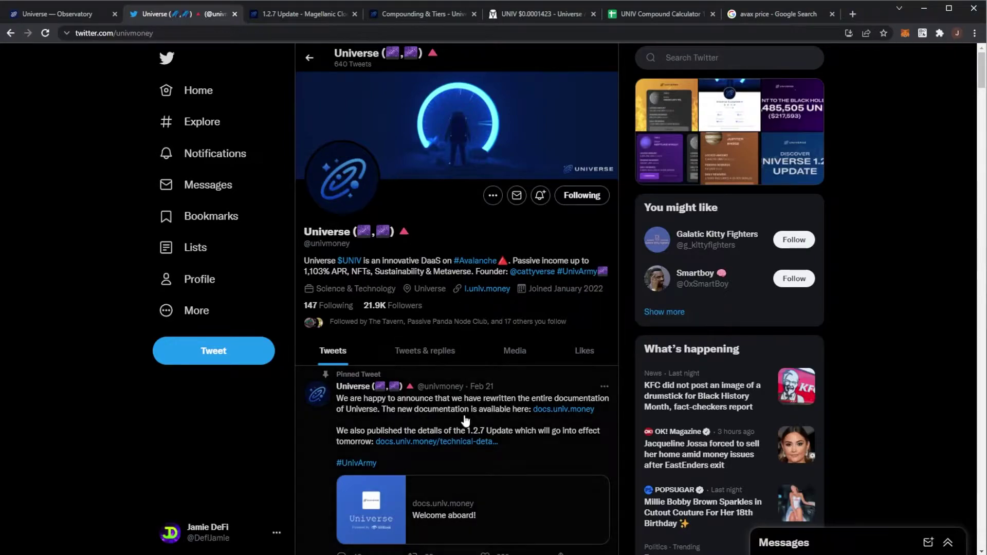
{"action": "scroll", "coordinate": [465, 421], "scroll_direction": "down", "scroll_amount": 4}
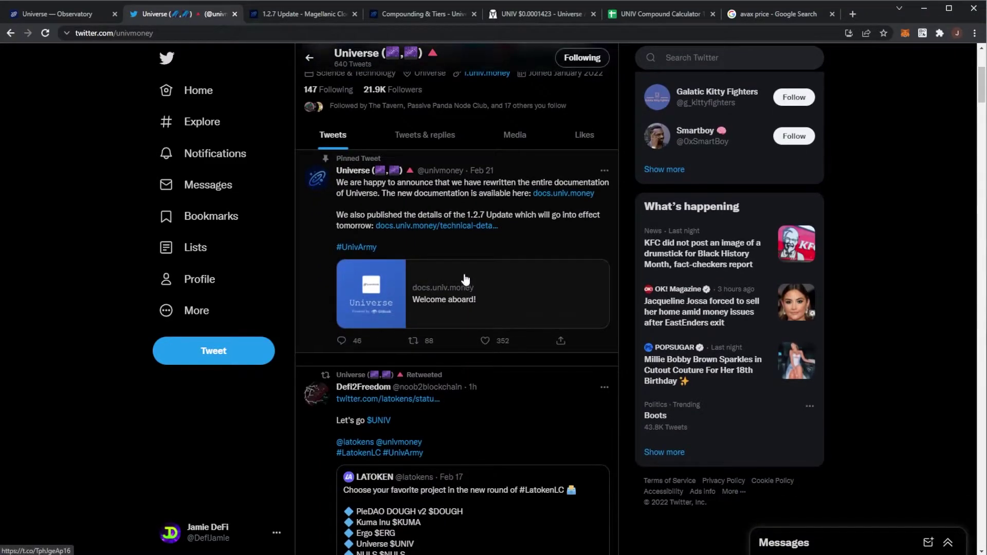
{"action": "scroll", "coordinate": [465, 280], "scroll_direction": "down", "scroll_amount": 5}
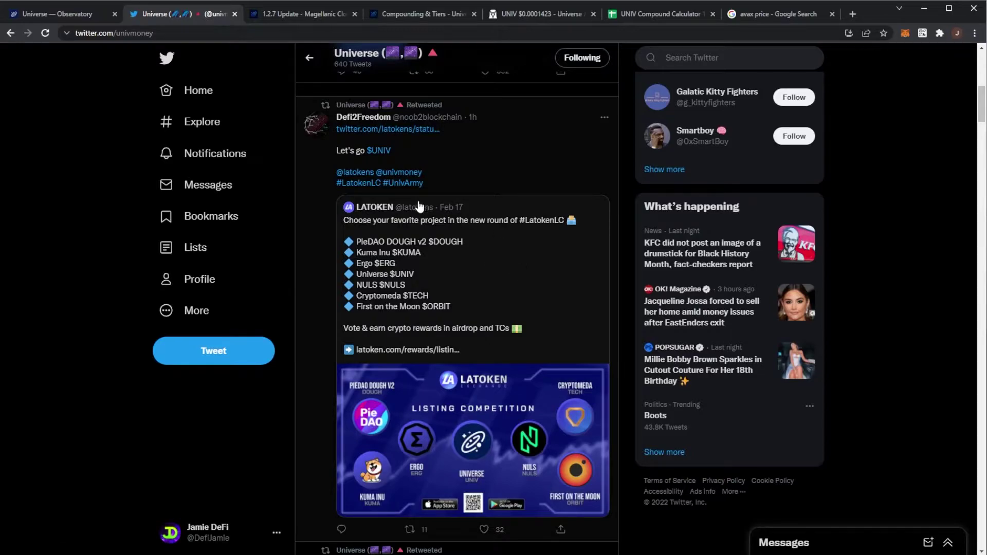
{"action": "scroll", "coordinate": [488, 236], "scroll_direction": "down", "scroll_amount": 7}
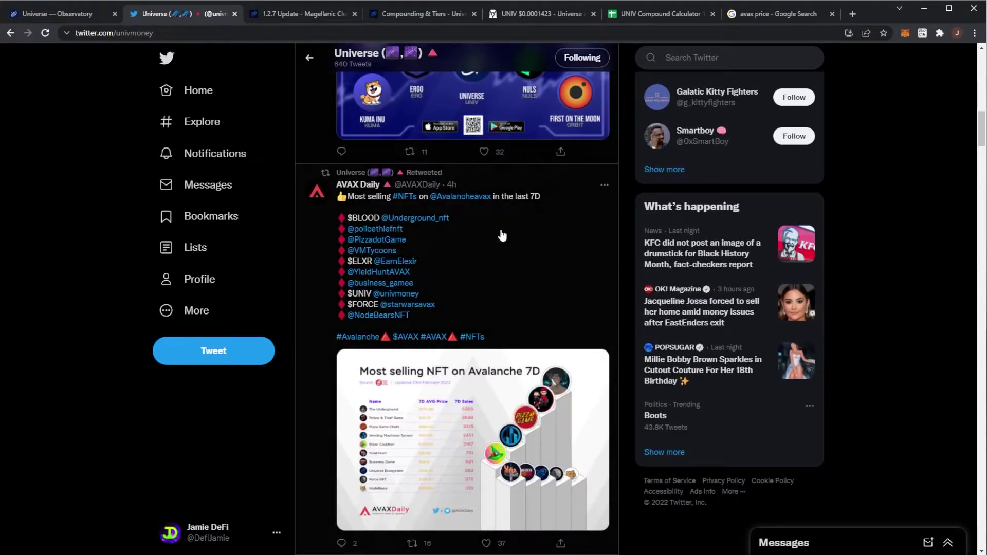
{"action": "scroll", "coordinate": [503, 235], "scroll_direction": "down", "scroll_amount": 12}
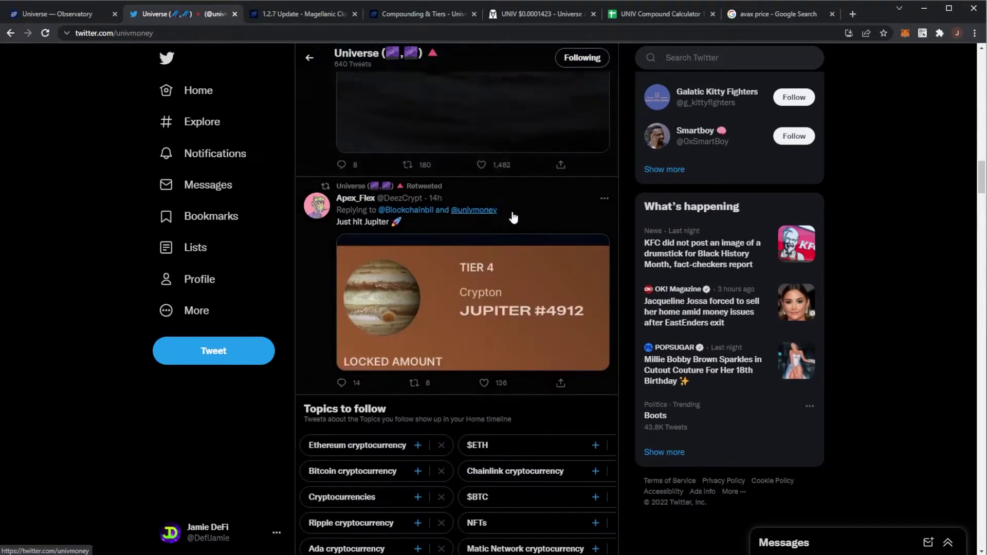
{"action": "scroll", "coordinate": [514, 257], "scroll_direction": "down", "scroll_amount": 8}
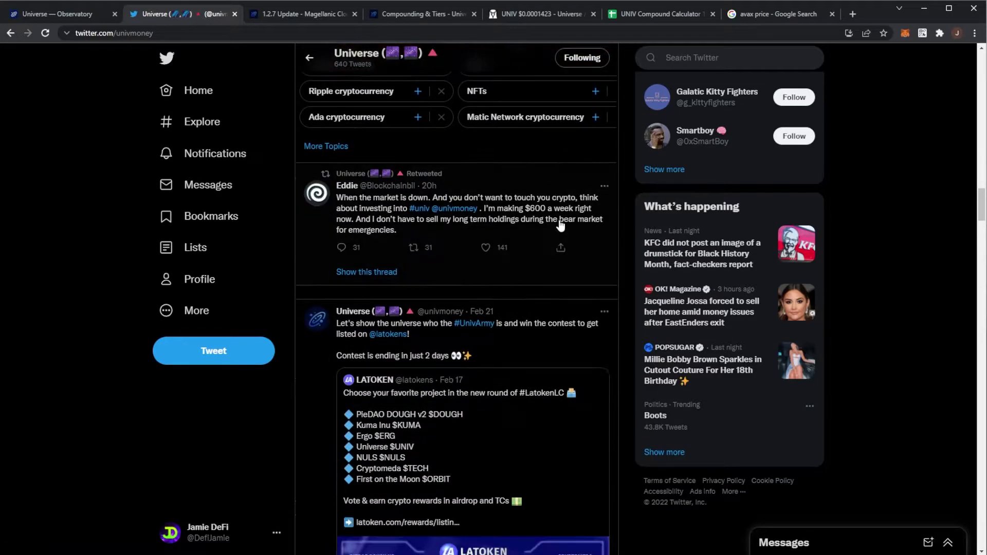
{"action": "scroll", "coordinate": [571, 221], "scroll_direction": "up", "scroll_amount": 20}
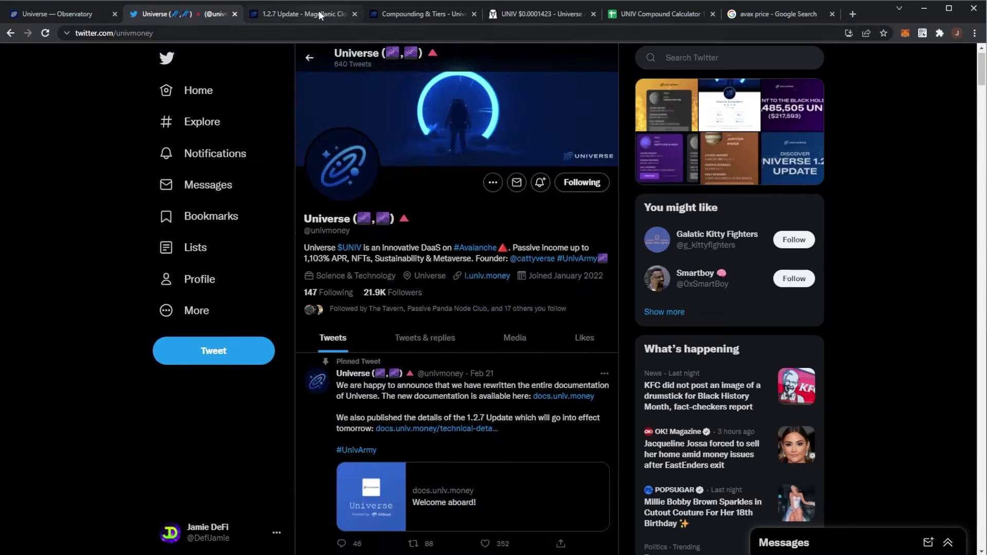
Highlight the reduced Mercury, Mars and Earth APR rates in the 1.2.7 tier tables
{"action": "left_click", "coordinate": [319, 10]}
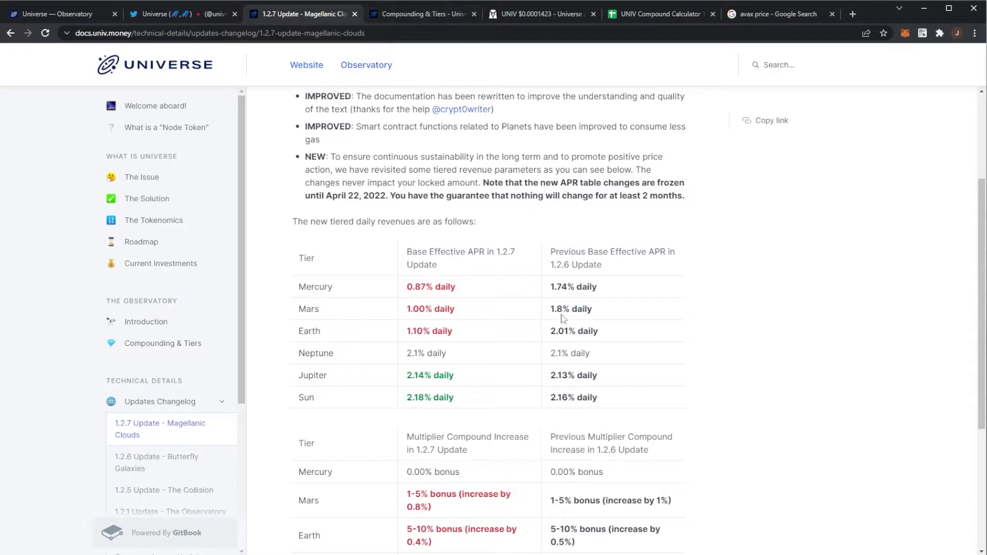
{"action": "scroll", "coordinate": [546, 218], "scroll_direction": "down", "scroll_amount": 2}
{"action": "left_click_drag", "start_coordinate": [459, 143], "coordinate": [614, 326]}
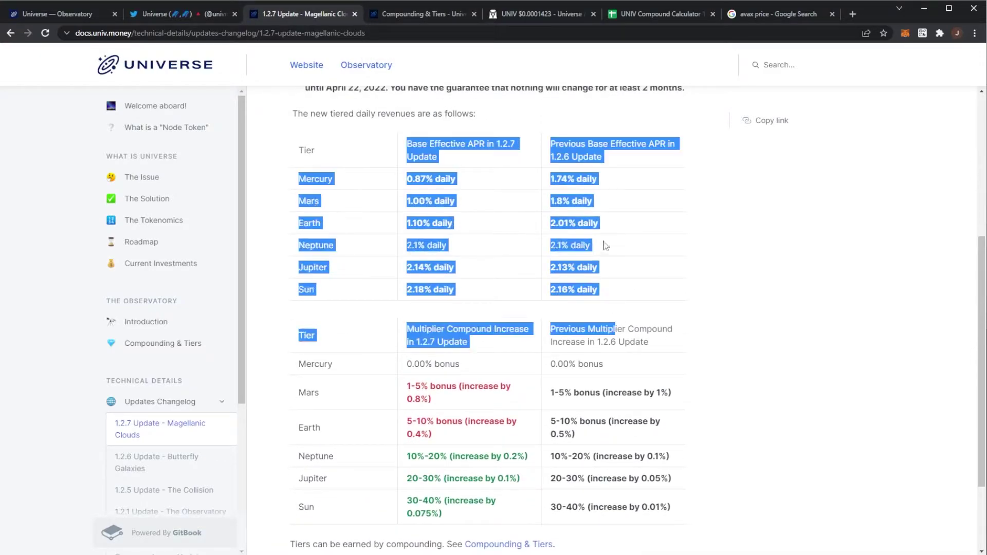
{"action": "left_click", "coordinate": [611, 220]}
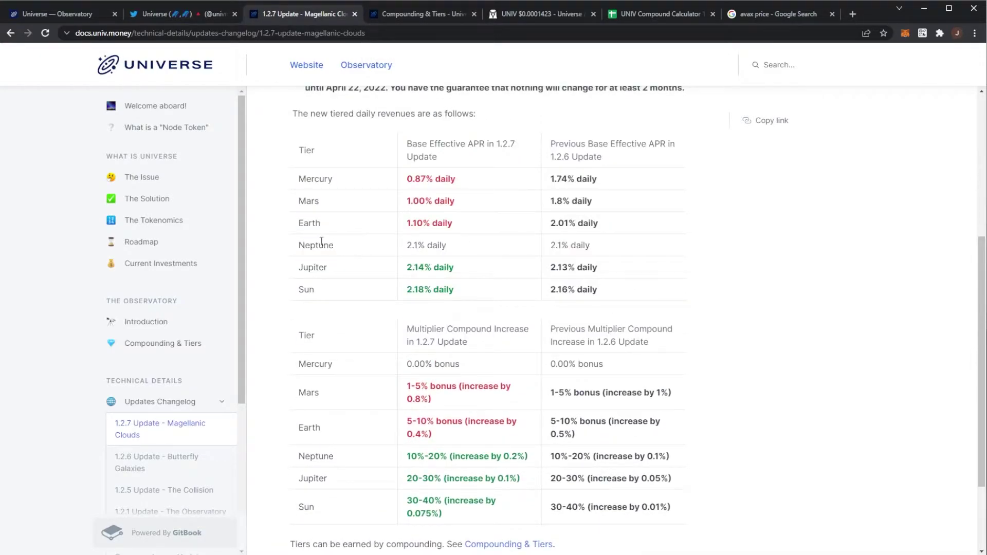
{"action": "left_click_drag", "start_coordinate": [466, 211], "coordinate": [413, 177]}
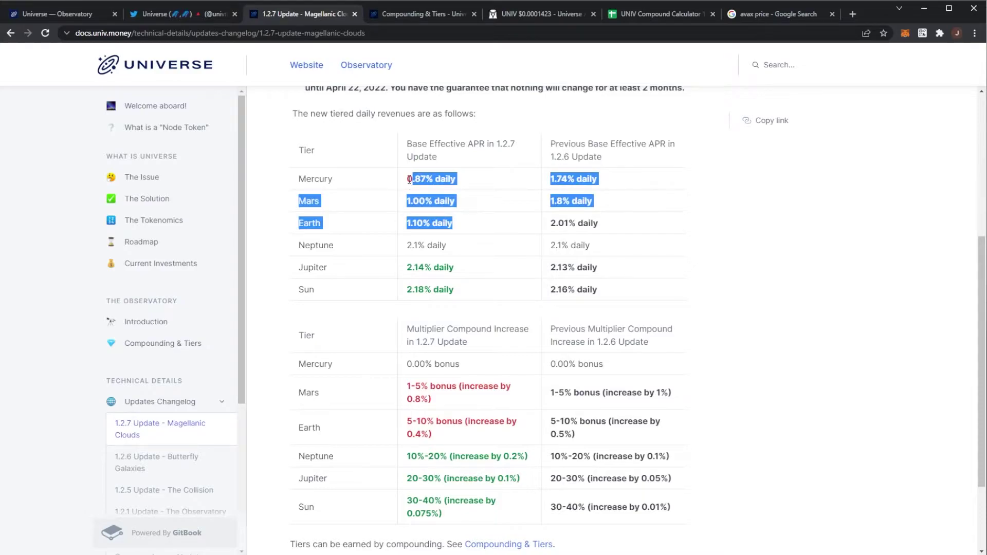
{"action": "left_click", "coordinate": [410, 180]}
{"action": "left_click_drag", "start_coordinate": [457, 230], "coordinate": [419, 182]}
{"action": "left_click", "coordinate": [413, 250]}
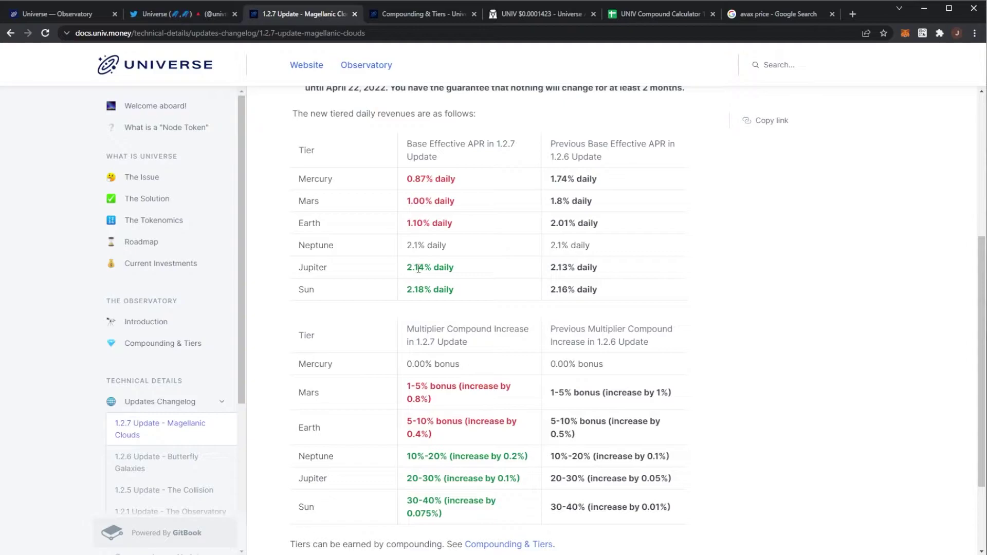
{"action": "scroll", "coordinate": [435, 305], "scroll_direction": "down", "scroll_amount": 2}
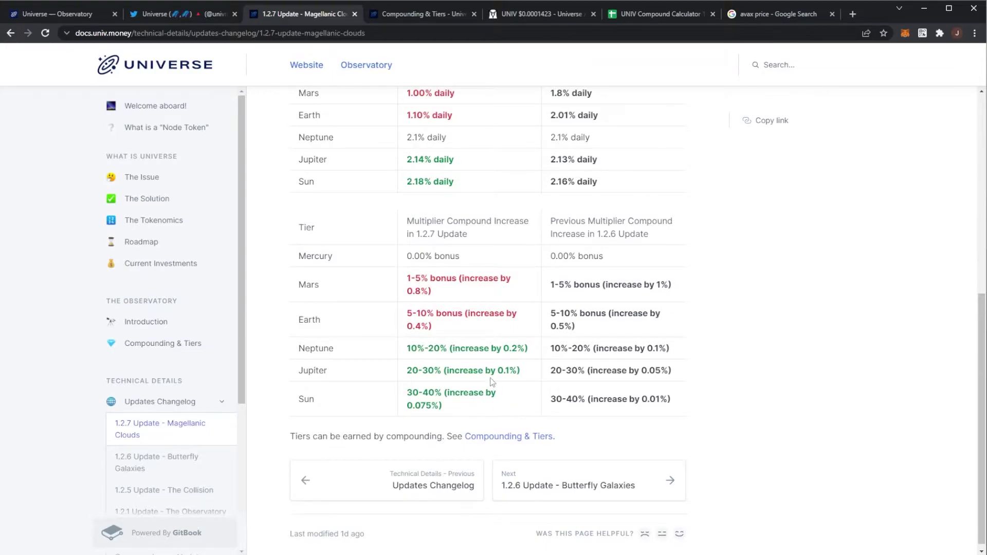
{"action": "scroll", "coordinate": [491, 382], "scroll_direction": "up", "scroll_amount": 2}
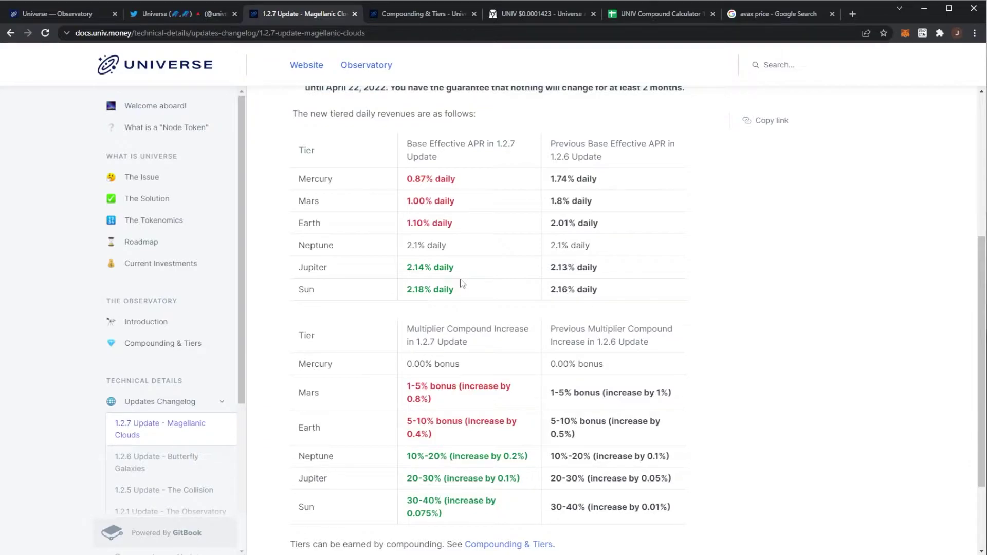
Close the Compounding & Tiers page and check the $0.0001431 UNIV price in A2
{"action": "middle_click", "coordinate": [427, 11]}
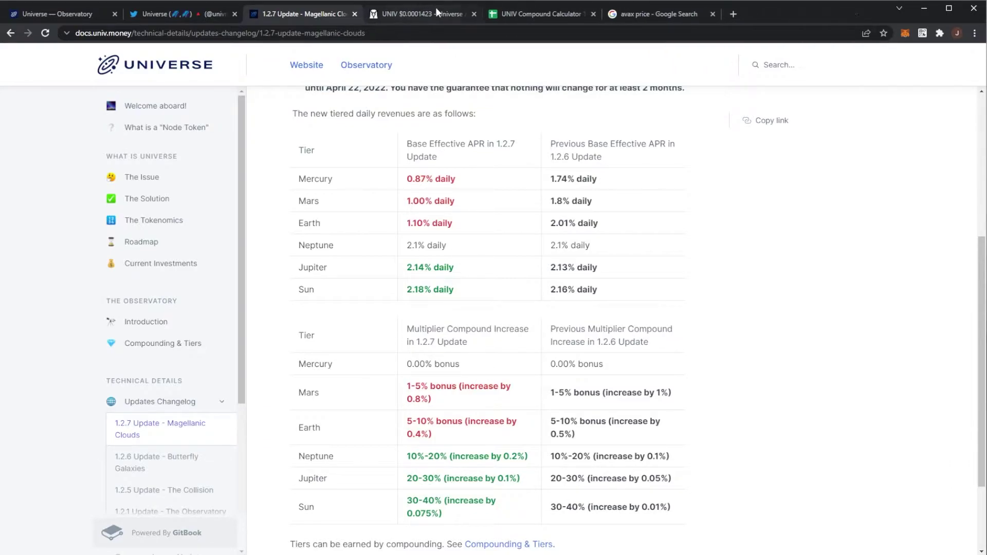
{"action": "left_click", "coordinate": [560, 14]}
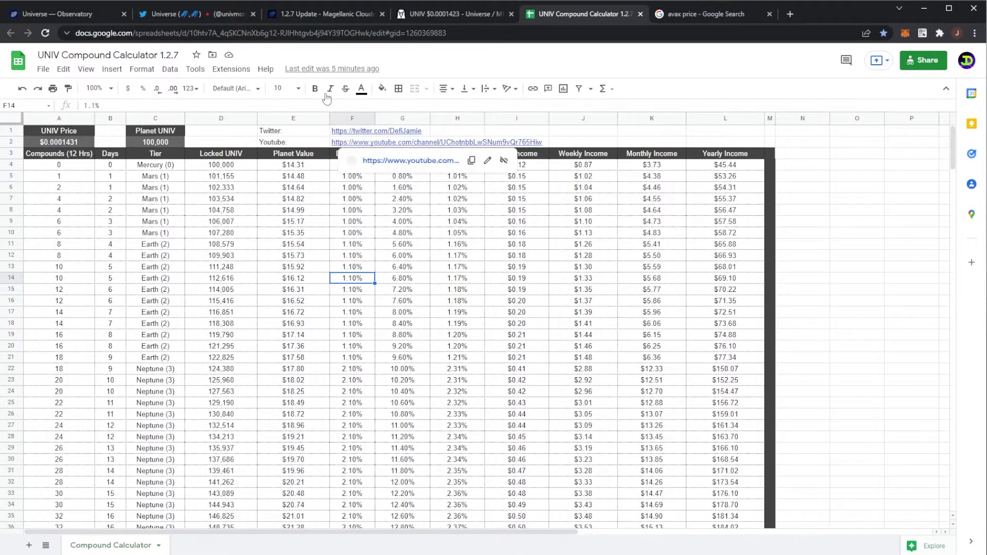
{"action": "left_click", "coordinate": [57, 143]}
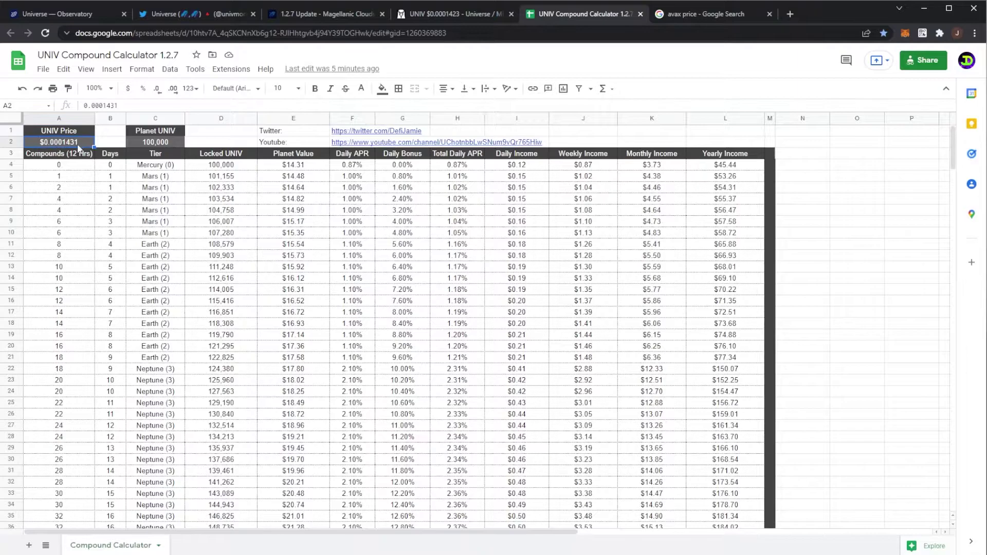
Zoom in and out on the UNIV/MIM price chart in DexScreener
{"action": "left_click", "coordinate": [452, 14]}
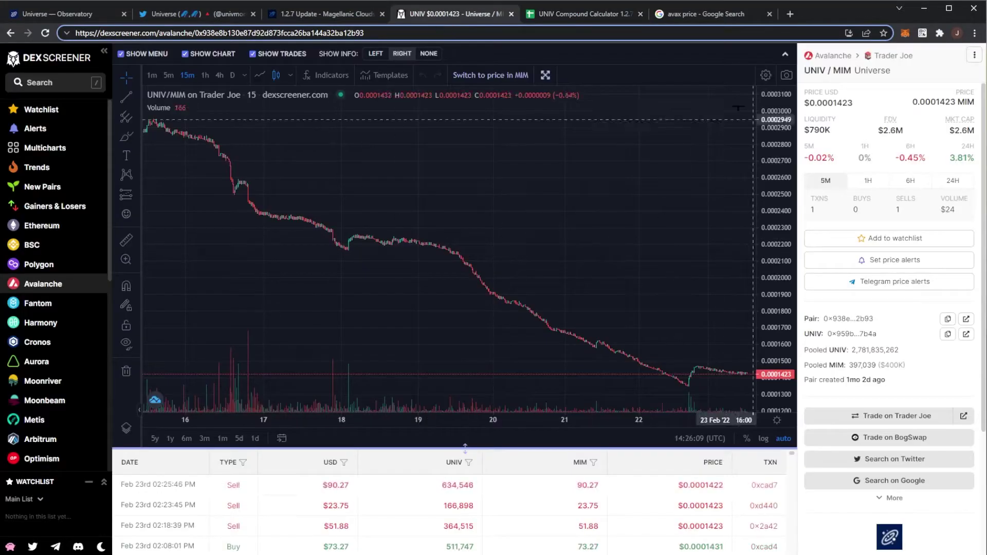
{"action": "scroll", "coordinate": [720, 382], "scroll_direction": "up", "scroll_amount": 3}
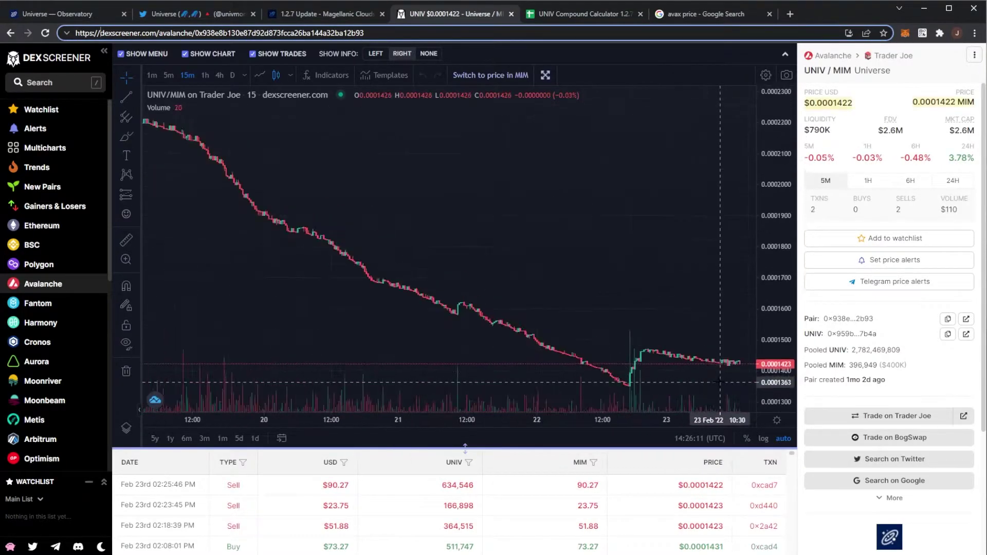
{"action": "scroll", "coordinate": [720, 382], "scroll_direction": "up", "scroll_amount": 5}
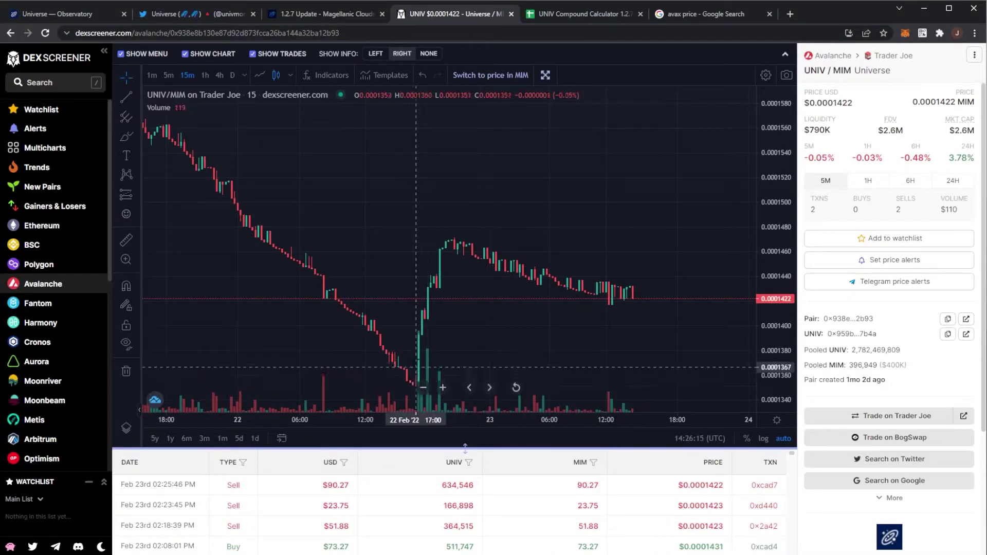
{"action": "scroll", "coordinate": [416, 367], "scroll_direction": "down", "scroll_amount": 5}
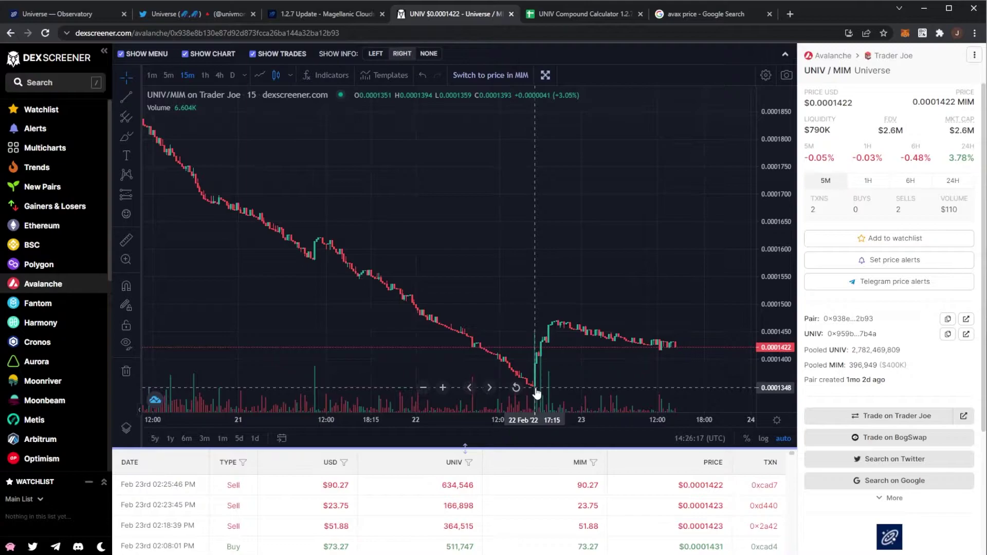
{"action": "scroll", "coordinate": [537, 392], "scroll_direction": "down", "scroll_amount": 5}
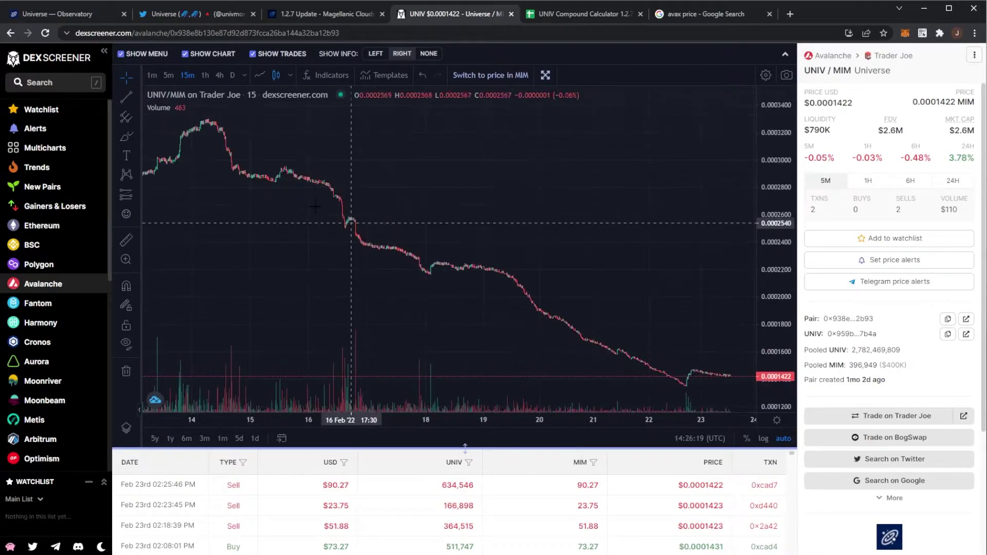
{"action": "scroll", "coordinate": [339, 208], "scroll_direction": "down", "scroll_amount": 3}
{"action": "scroll", "coordinate": [371, 212], "scroll_direction": "down", "scroll_amount": 3}
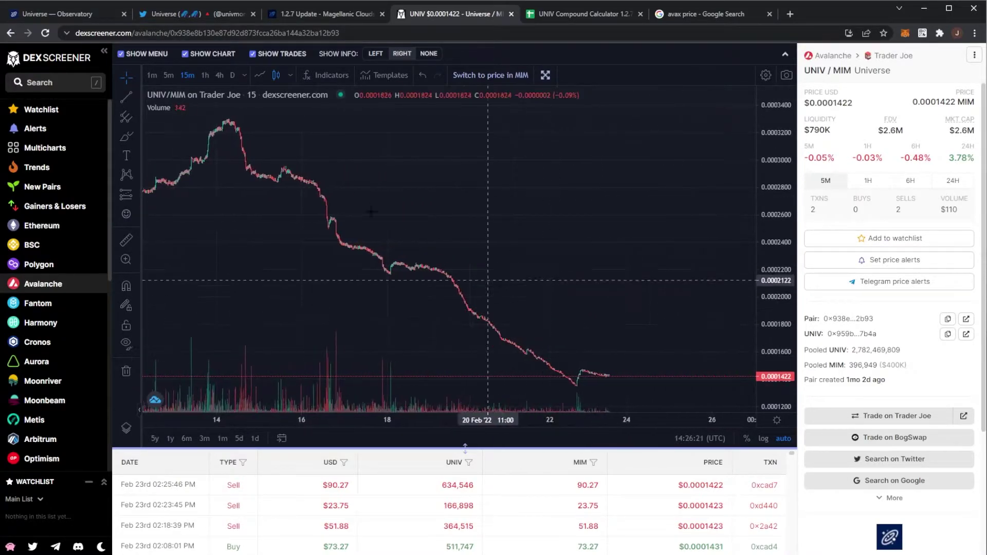
Glance at the 1.2.7 update notes and Neptune dashboard, then return to the price chart
{"action": "left_click", "coordinate": [299, 12]}
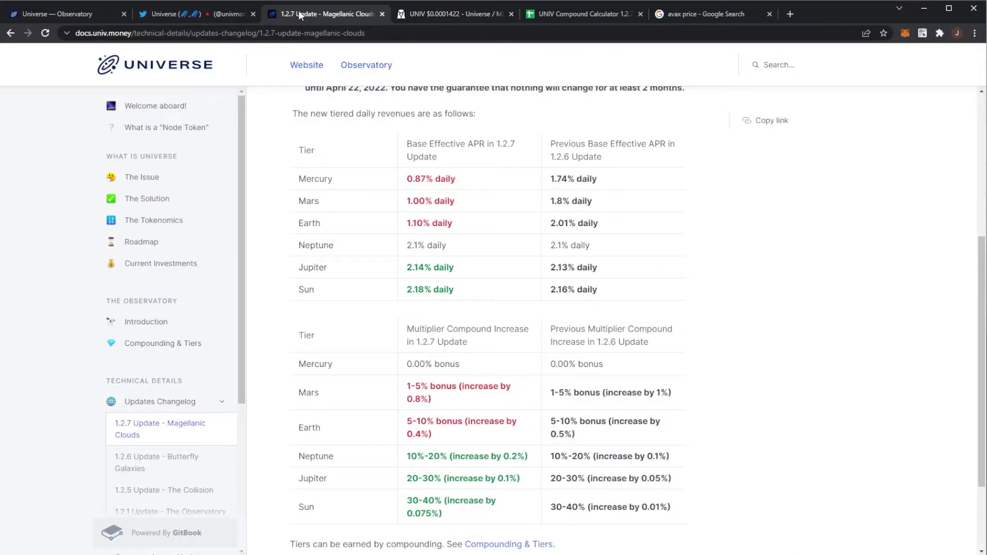
{"action": "left_click", "coordinate": [67, 14]}
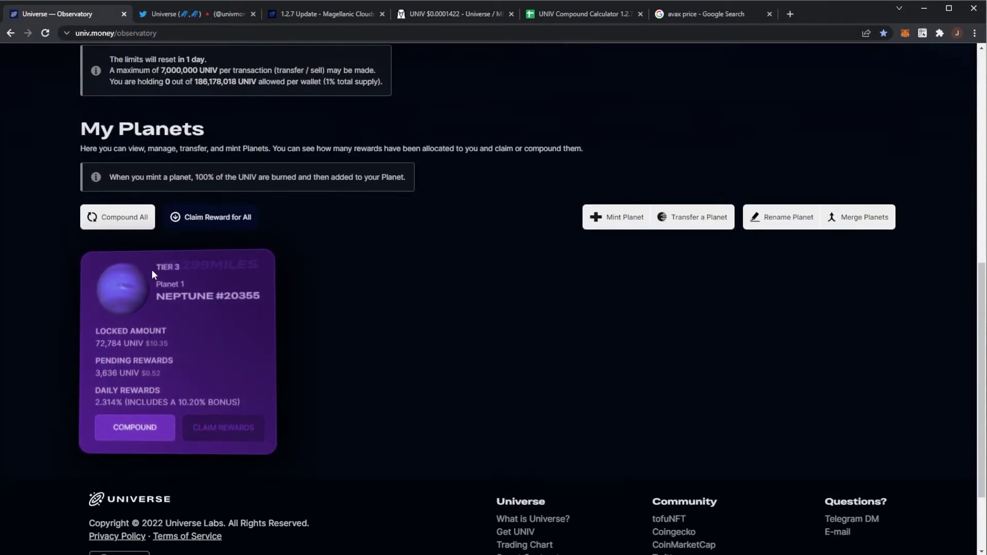
{"action": "left_click", "coordinate": [418, 14]}
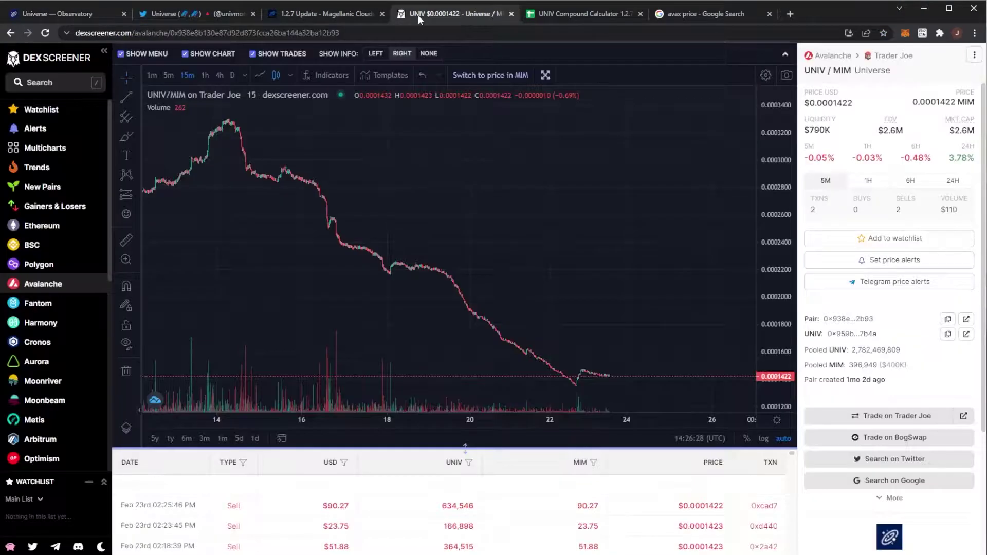
{"action": "left_click", "coordinate": [567, 17]}
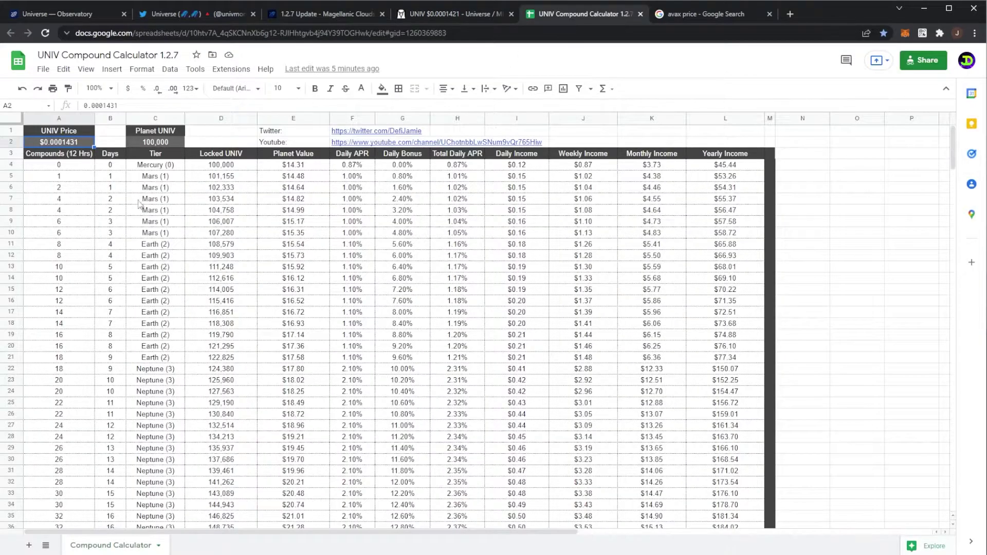
{"action": "left_click", "coordinate": [172, 144]}
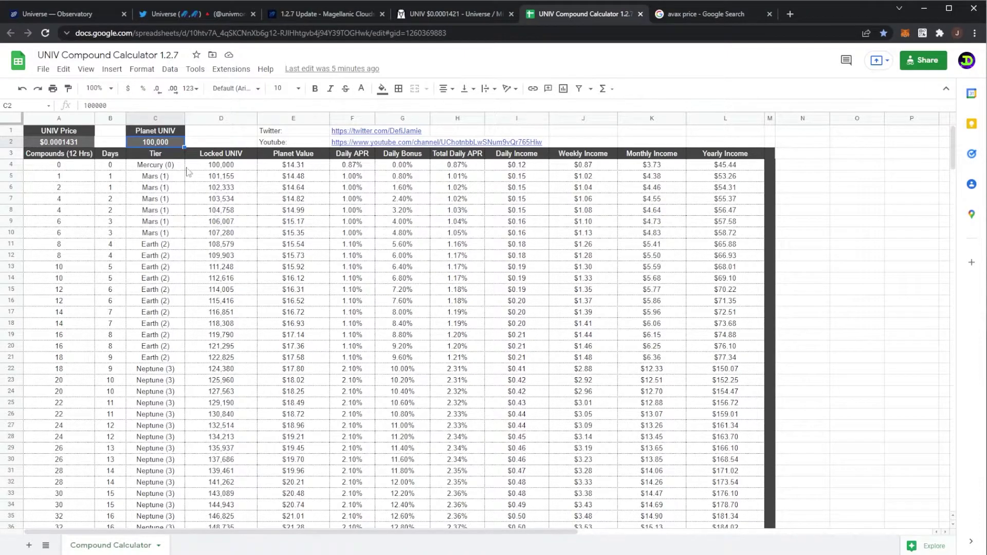
{"action": "left_click", "coordinate": [362, 167]}
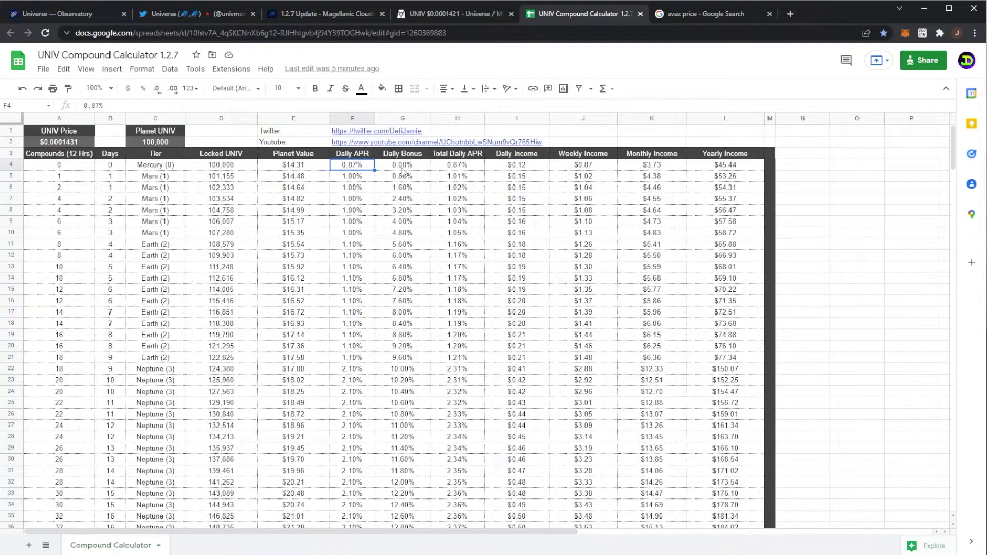
{"action": "left_click", "coordinate": [410, 169]}
{"action": "left_click", "coordinate": [477, 167]}
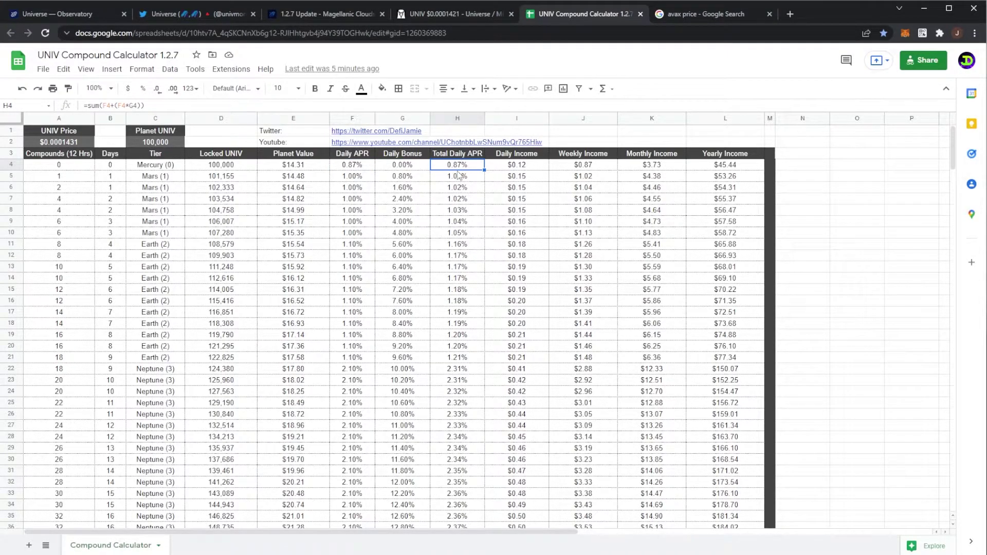
{"action": "left_click", "coordinate": [527, 170]}
{"action": "left_click", "coordinate": [593, 168]}
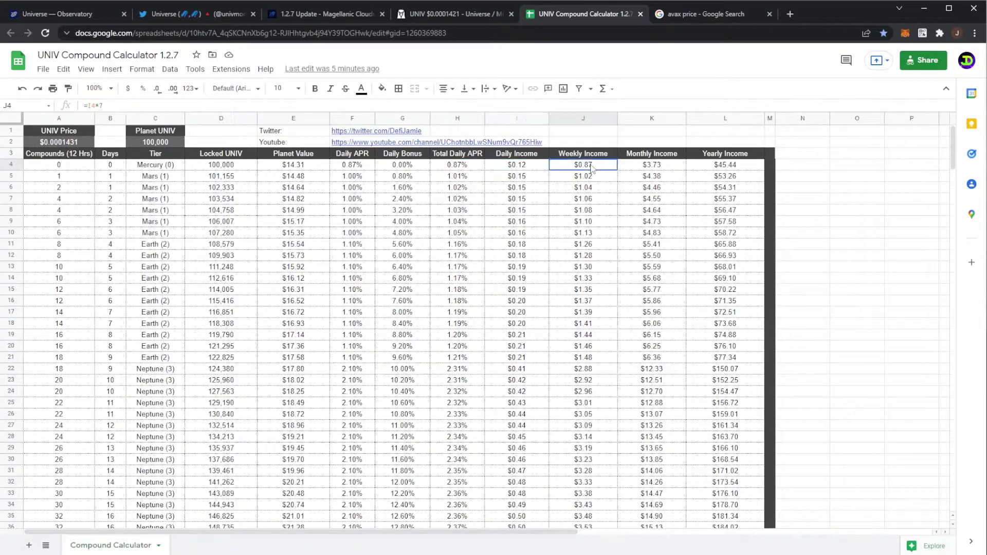
{"action": "left_click", "coordinate": [649, 167]}
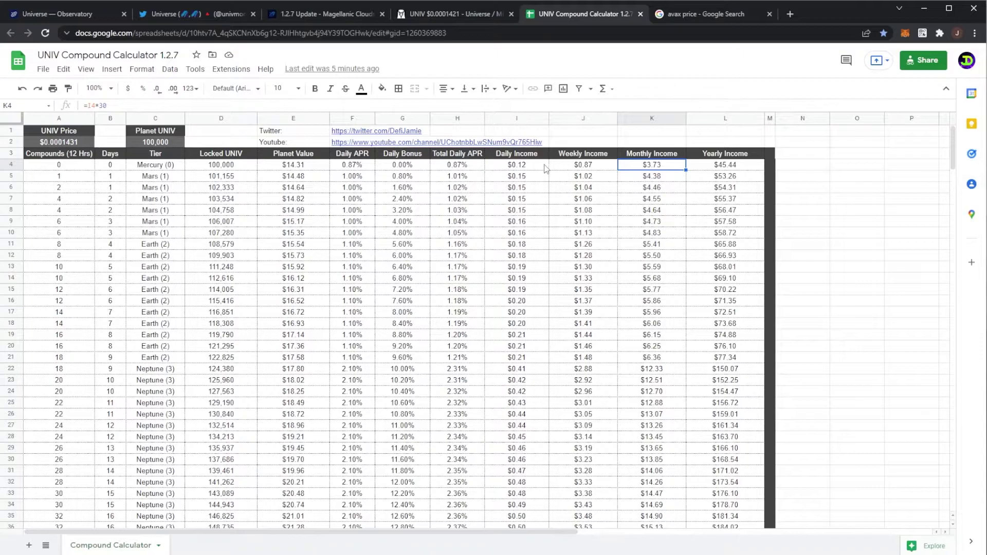
{"action": "left_click", "coordinate": [505, 168]}
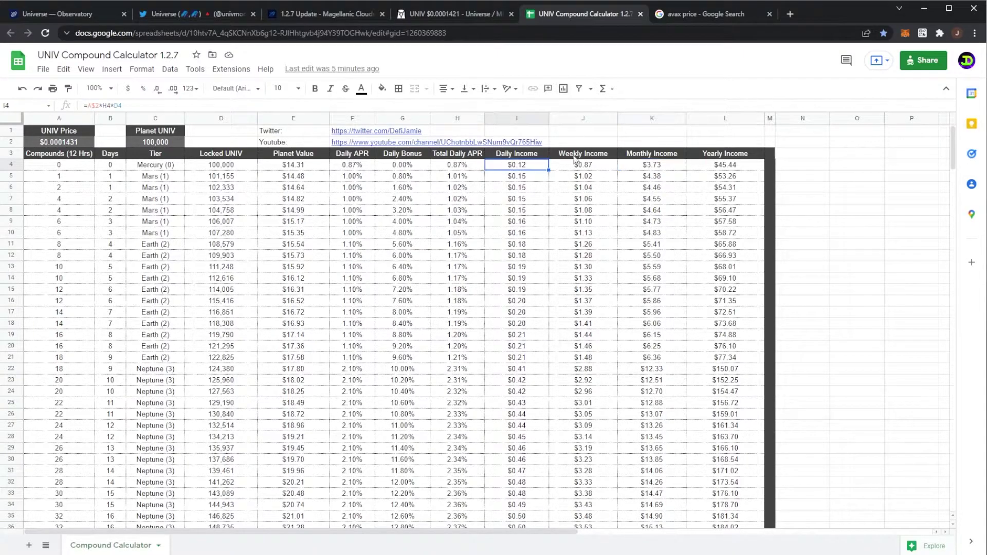
{"action": "left_click", "coordinate": [575, 164]}
{"action": "left_click", "coordinate": [668, 163]}
{"action": "key", "text": "Right"}
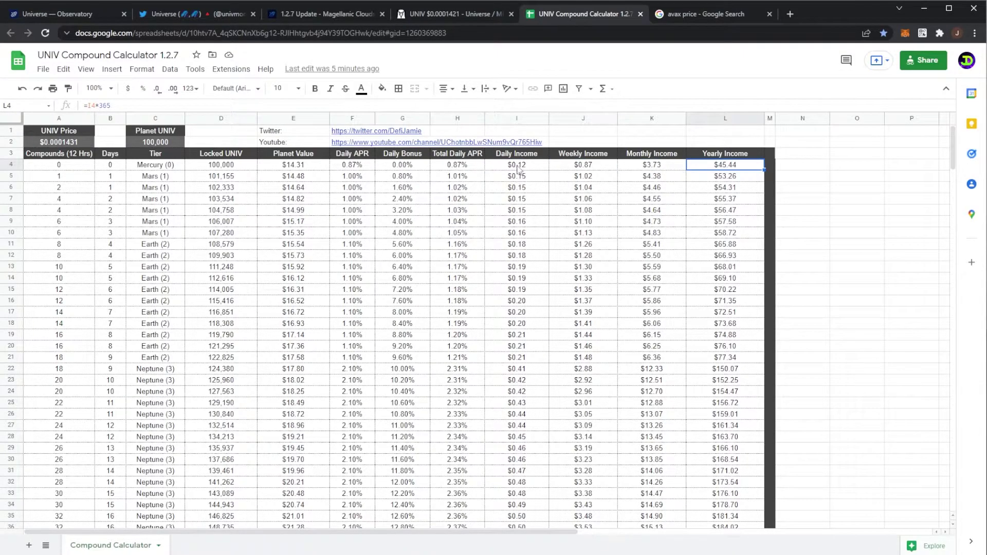
{"action": "left_click_drag", "start_coordinate": [501, 165], "coordinate": [724, 166]}
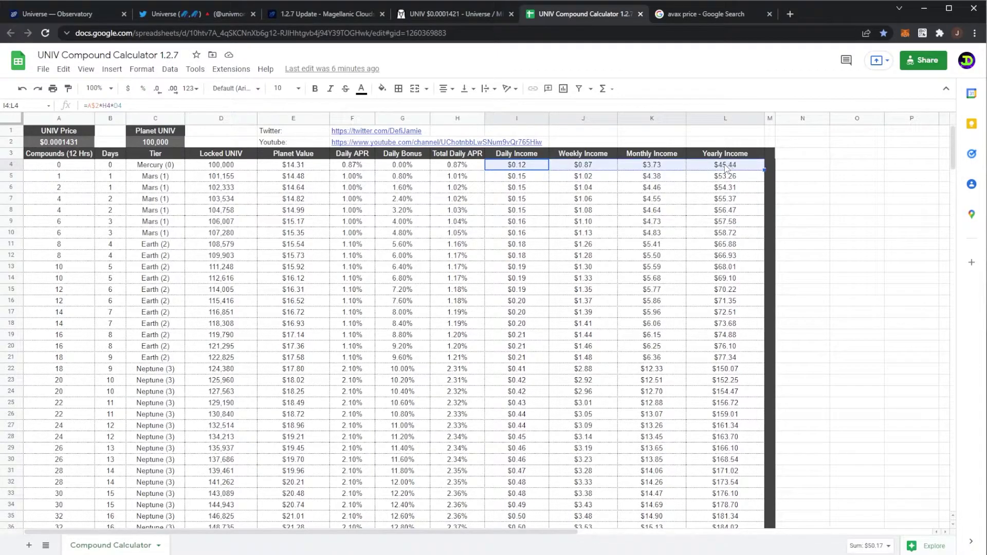
{"action": "left_click", "coordinate": [148, 180]}
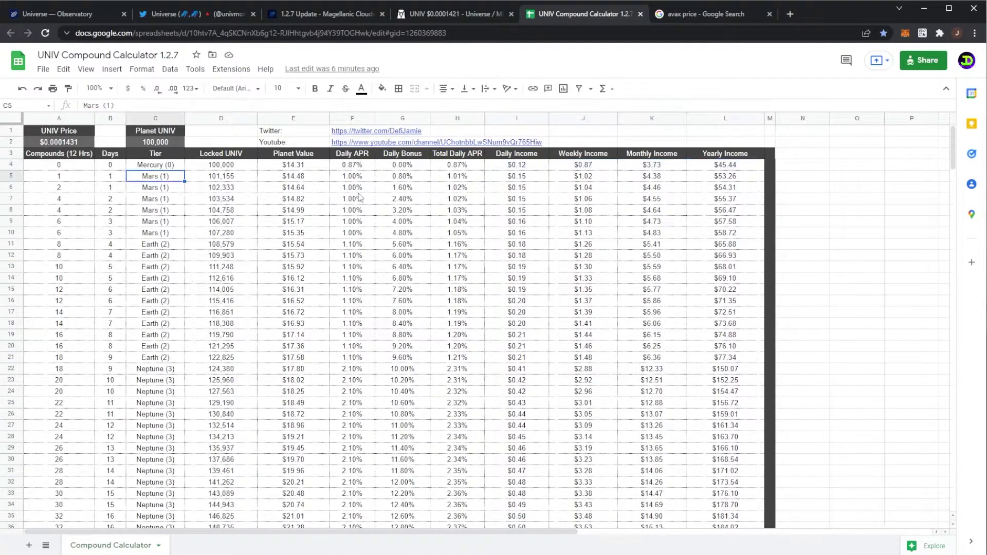
{"action": "left_click", "coordinate": [354, 180]}
{"action": "left_click", "coordinate": [403, 177]}
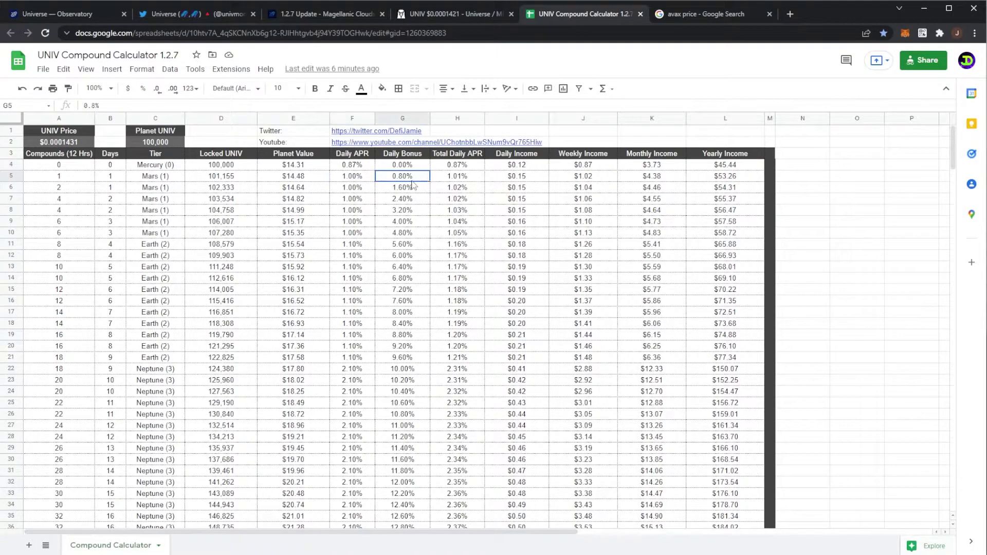
{"action": "left_click", "coordinate": [412, 188]}
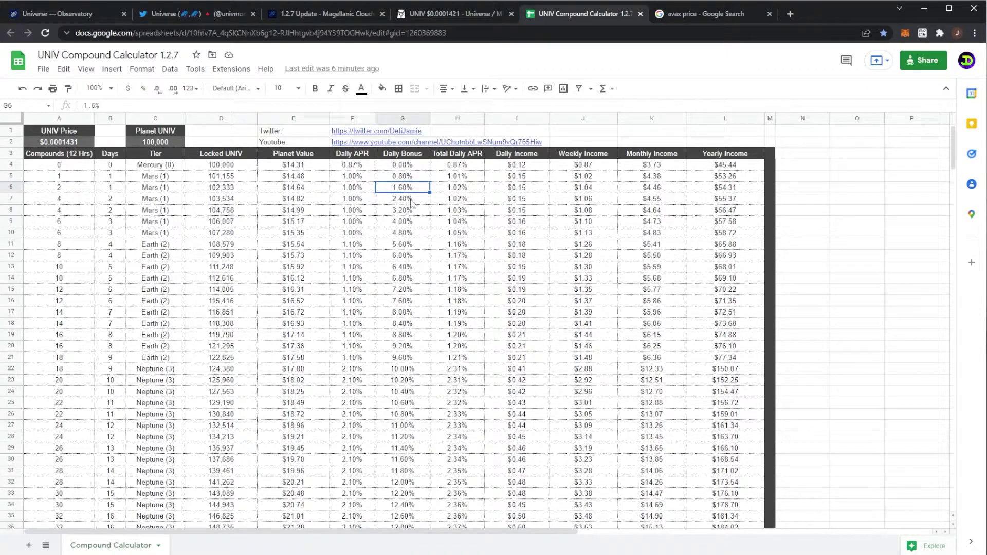
{"action": "left_click", "coordinate": [409, 235]}
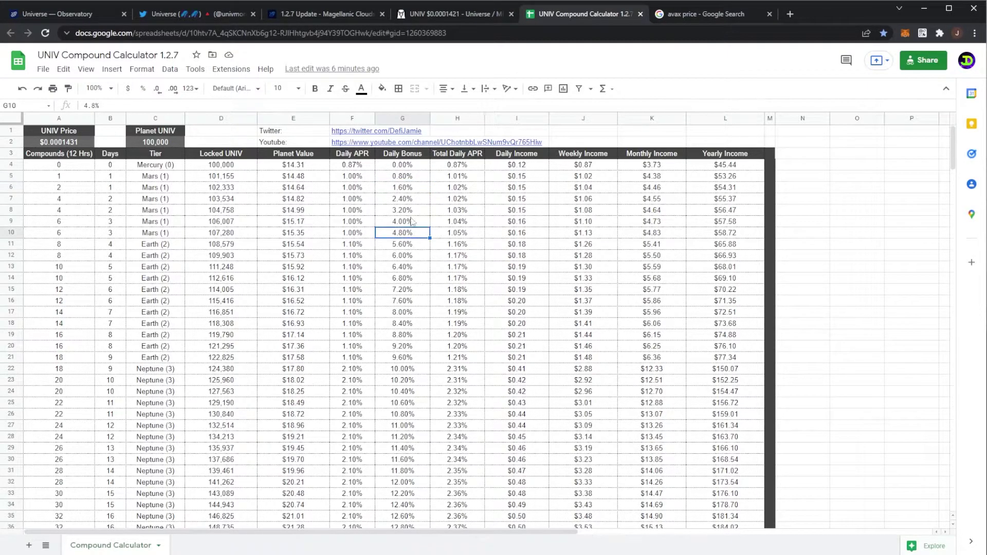
{"action": "left_click", "coordinate": [395, 244]}
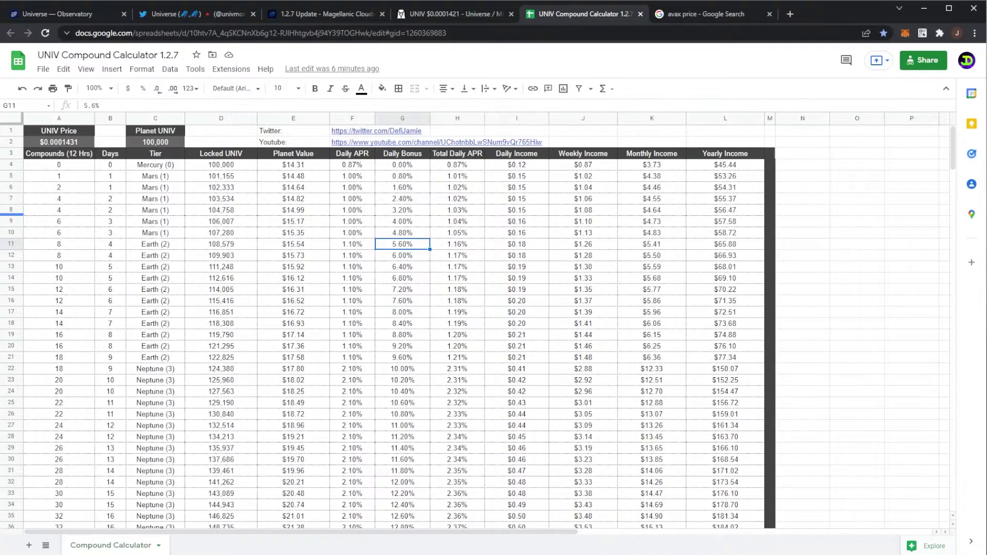
{"action": "left_click_drag", "start_coordinate": [58, 165], "coordinate": [68, 237]}
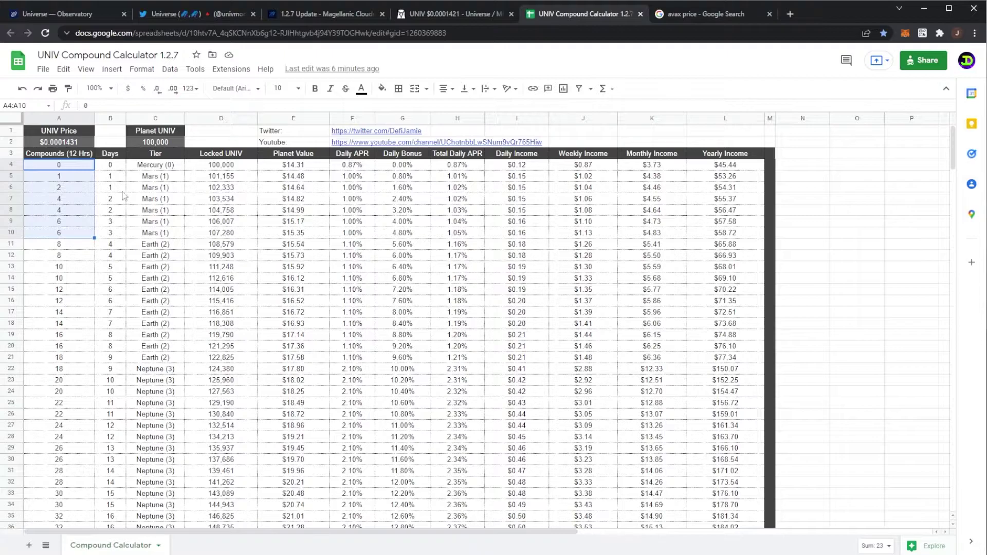
{"action": "left_click_drag", "start_coordinate": [111, 165], "coordinate": [115, 242]}
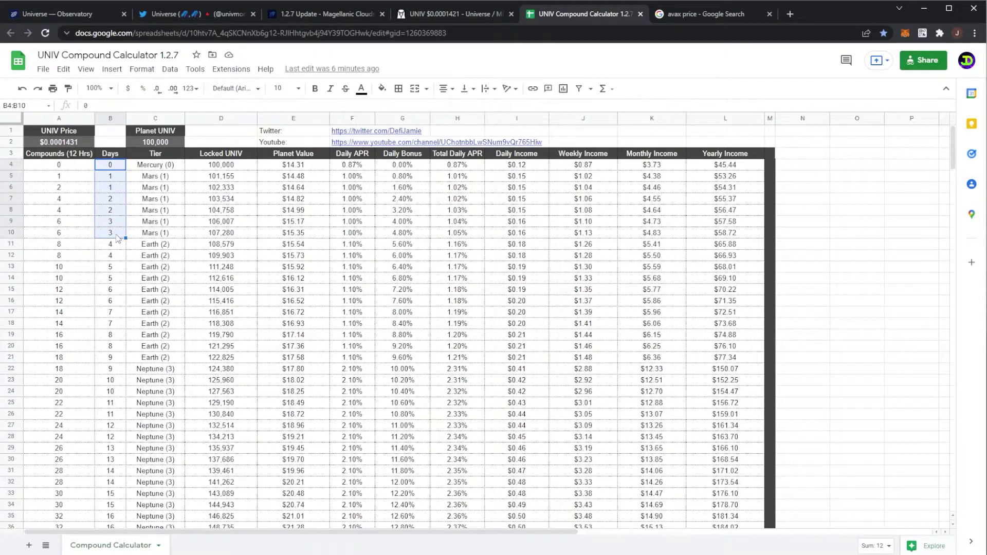
{"action": "left_click", "coordinate": [107, 248]}
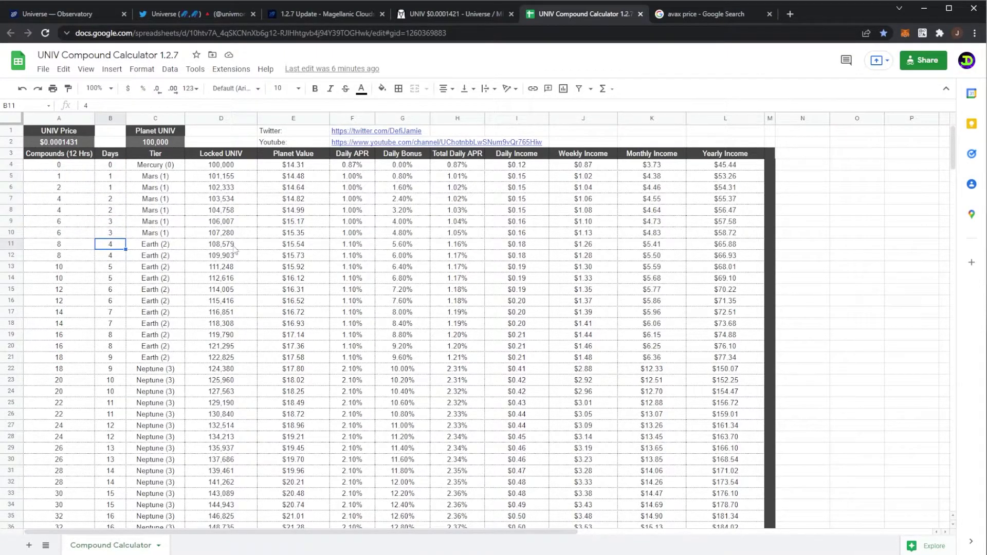
{"action": "left_click_drag", "start_coordinate": [184, 250], "coordinate": [402, 250]}
{"action": "left_click", "coordinate": [402, 247]}
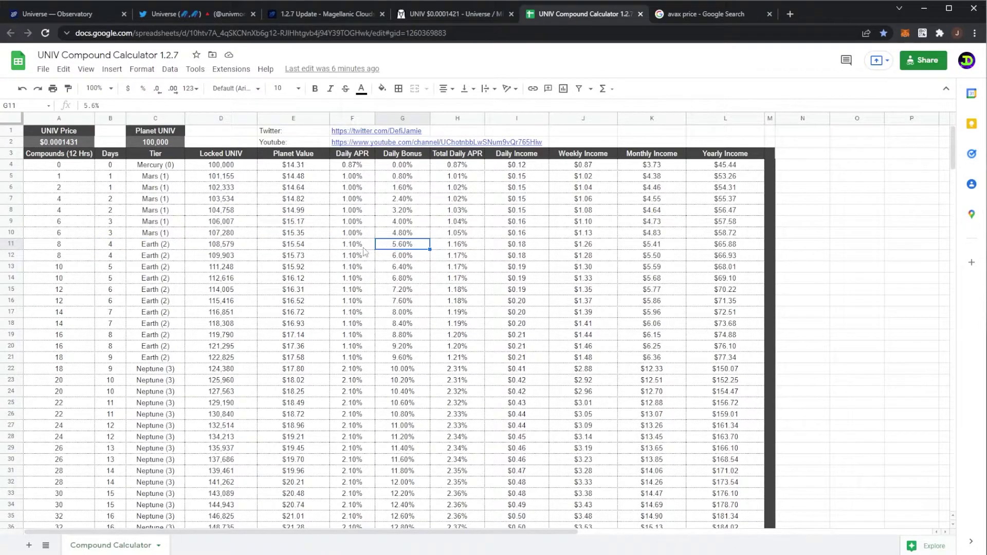
{"action": "left_click", "coordinate": [472, 250]}
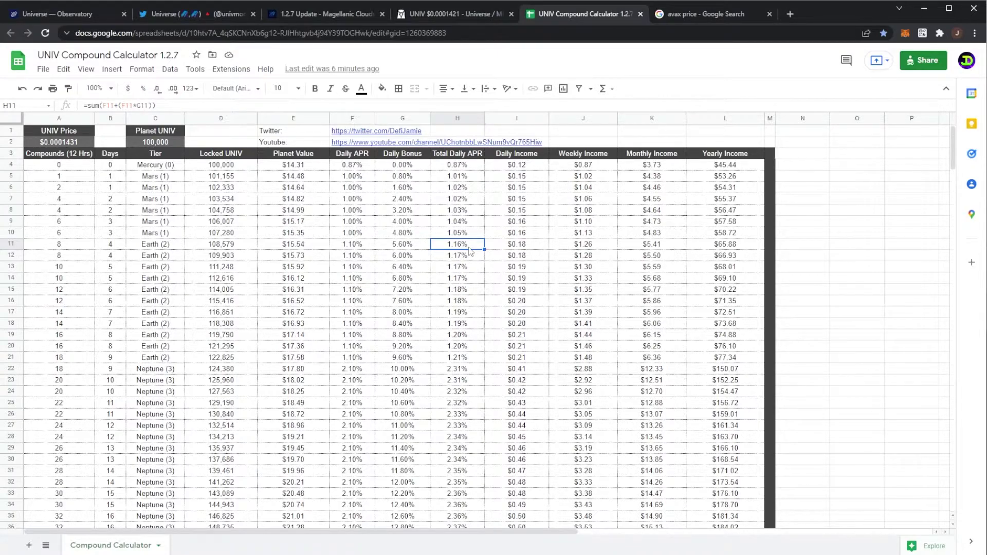
{"action": "left_click", "coordinate": [516, 246]}
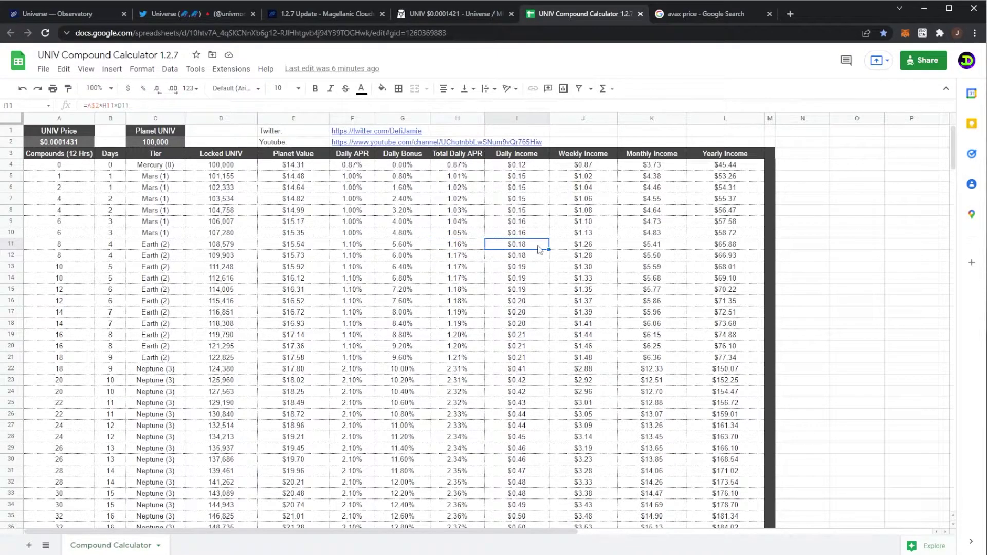
{"action": "left_click", "coordinate": [159, 144]}
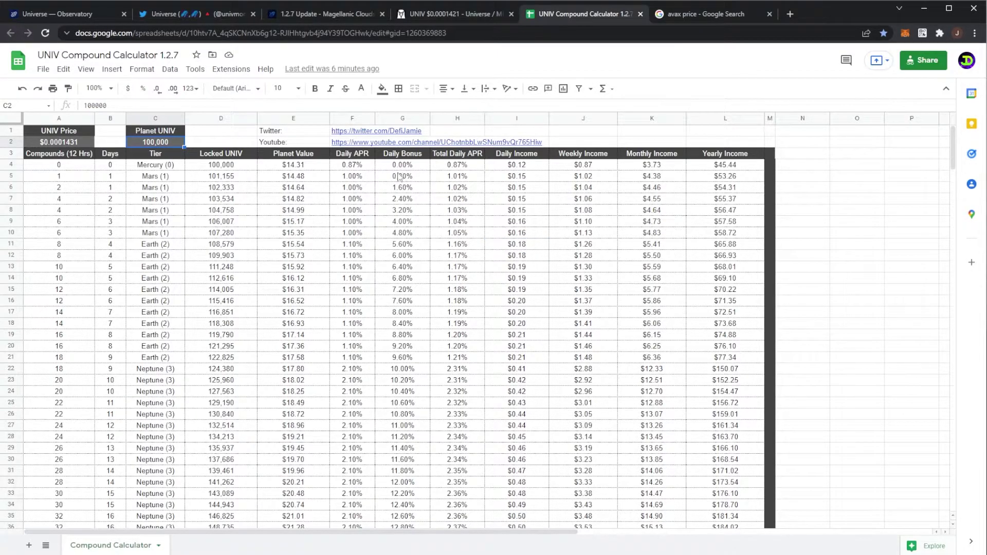
{"action": "left_click", "coordinate": [282, 167]}
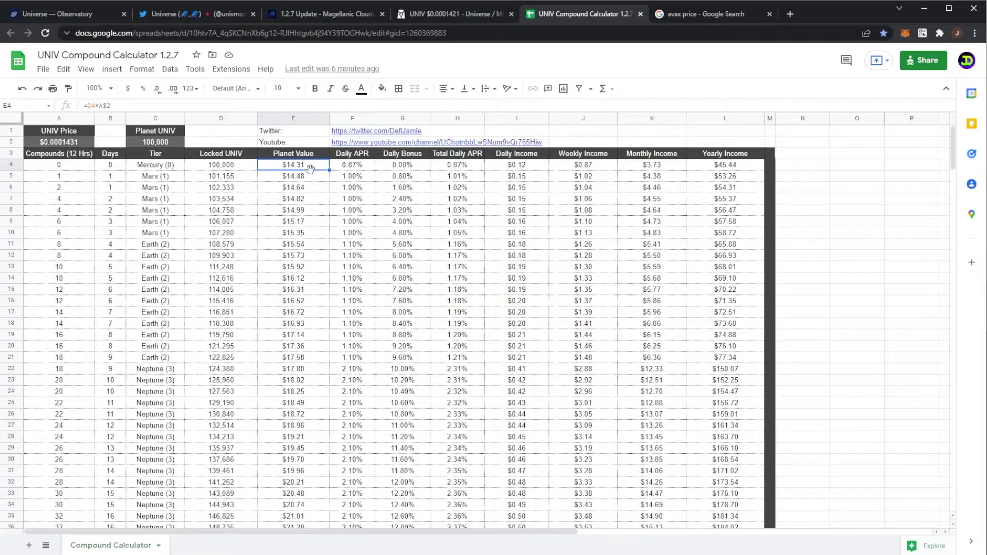
Undo the change so column A counts 0, 1, 2, 3…, with Neptune starting at 18 compounds
{"action": "left_click_drag", "start_coordinate": [105, 360], "coordinate": [459, 355]}
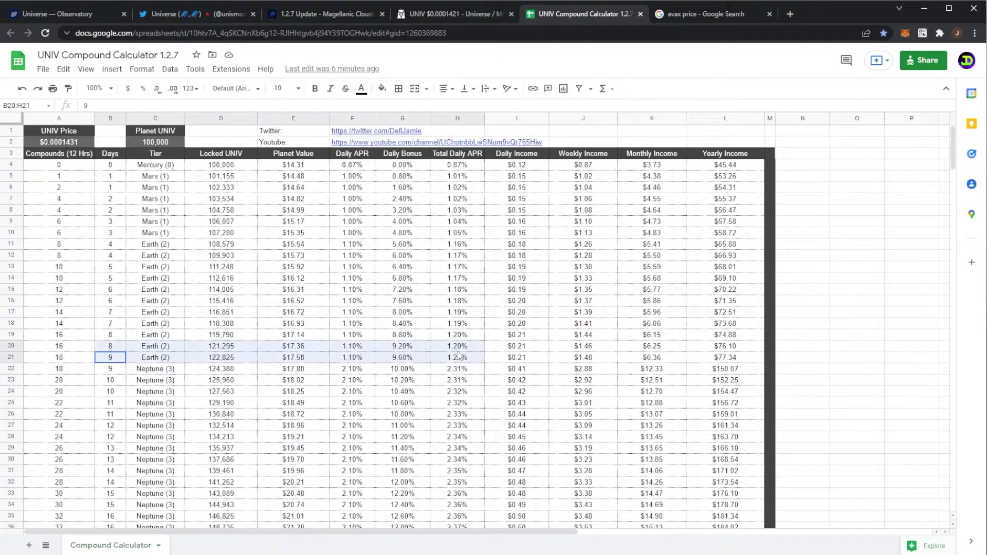
{"action": "left_click_drag", "start_coordinate": [112, 370], "coordinate": [226, 370]}
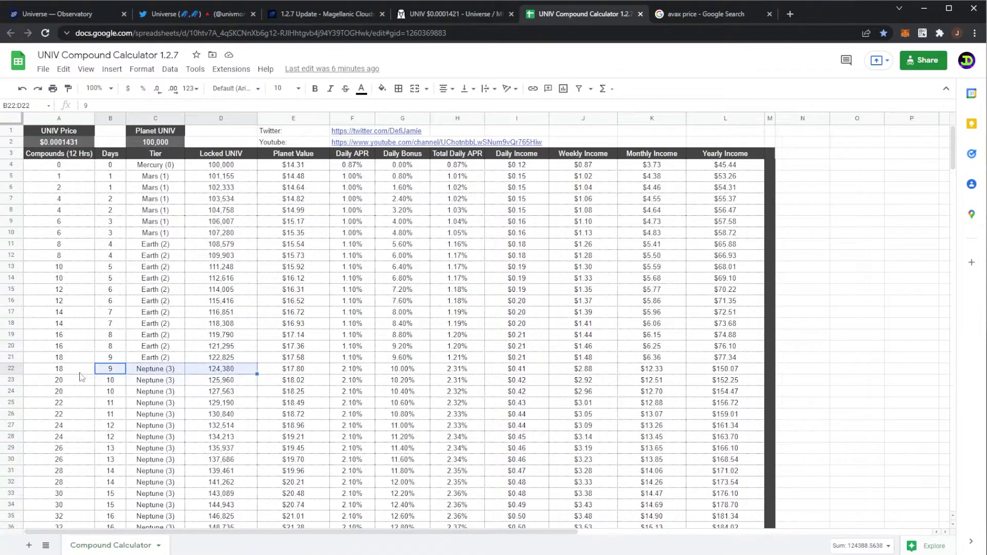
{"action": "key", "text": "ctrl+z"}
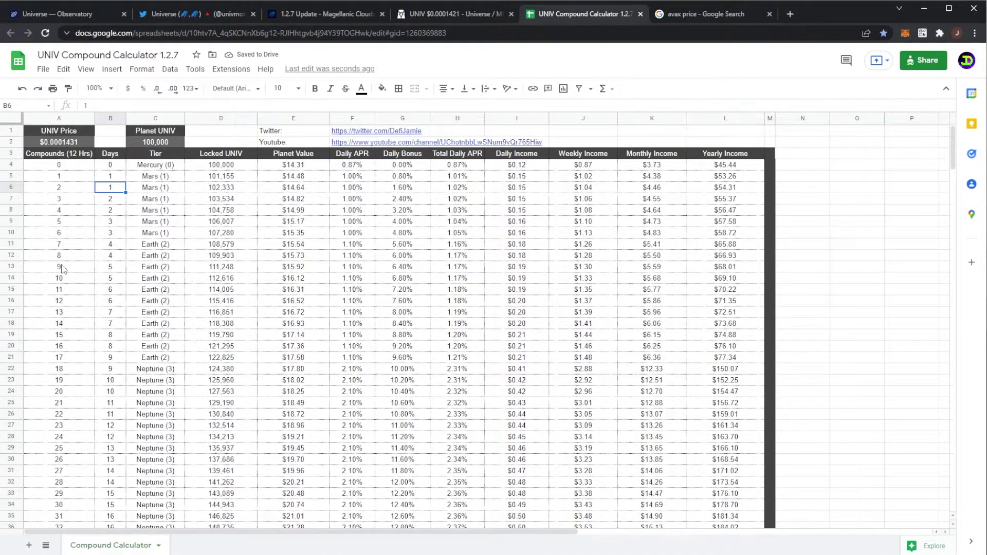
{"action": "left_click", "coordinate": [111, 359]}
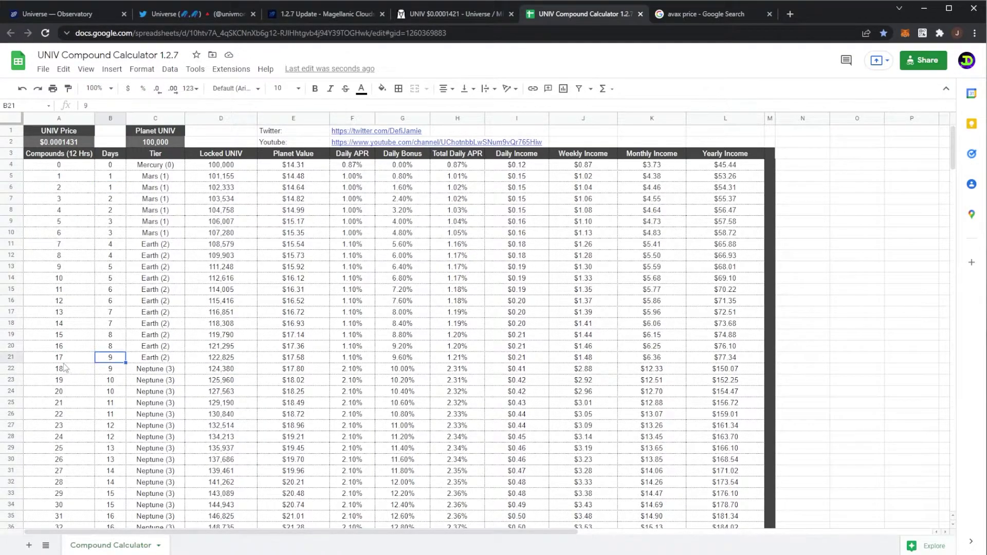
{"action": "left_click_drag", "start_coordinate": [67, 370], "coordinate": [210, 376]}
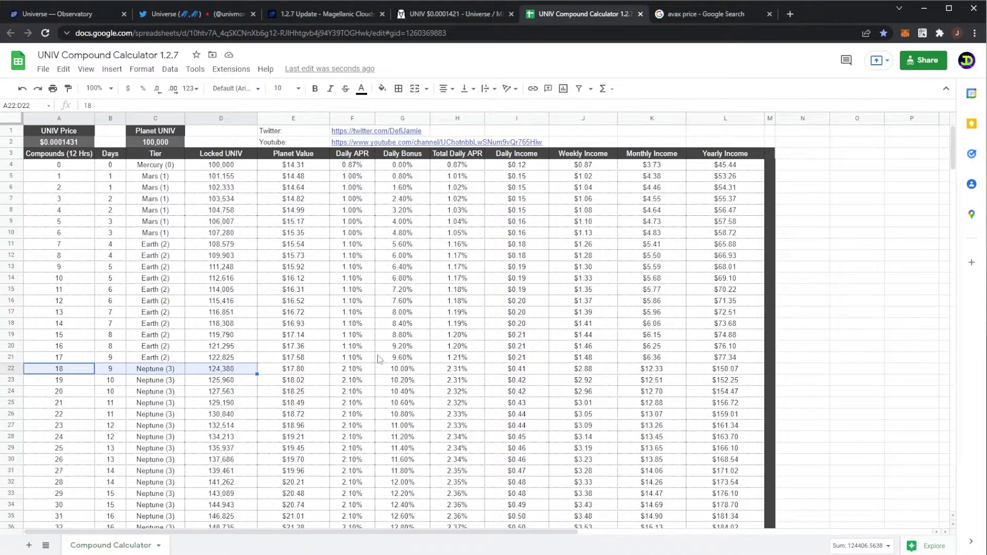
Check row 22's 10% Neptune bonus and total APR formula, then scroll down toward Jupiter (4)
{"action": "left_click", "coordinate": [411, 371]}
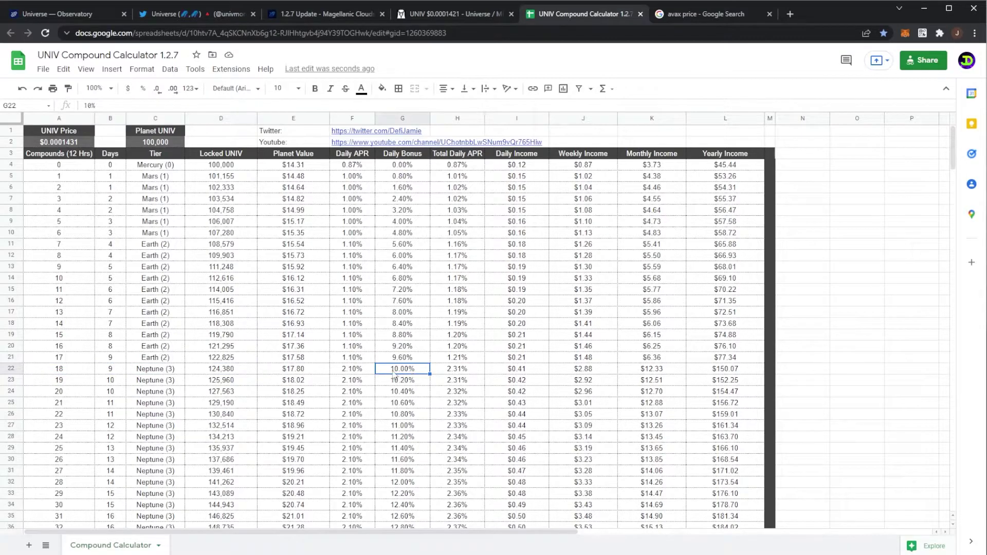
{"action": "left_click", "coordinate": [455, 373]}
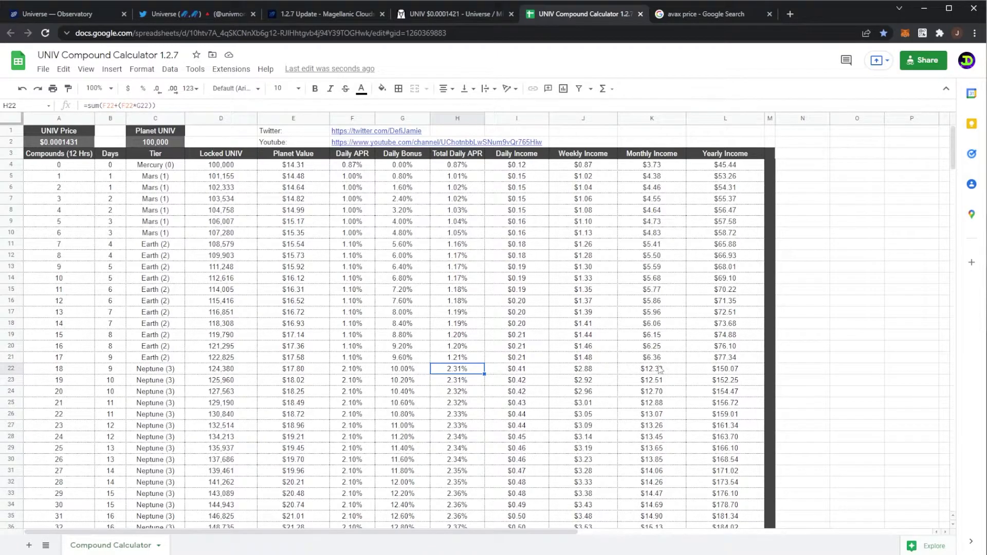
{"action": "scroll", "coordinate": [374, 417], "scroll_direction": "down", "scroll_amount": 15}
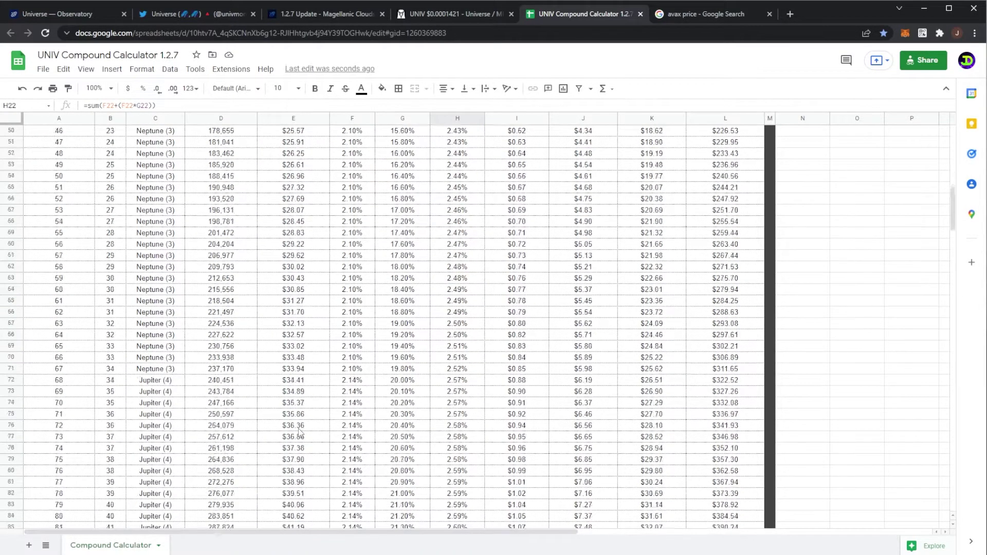
Inspect row 72's 20% bonus, APR, daily income, value and =I72*30 30-day formulas
{"action": "left_click", "coordinate": [157, 269]}
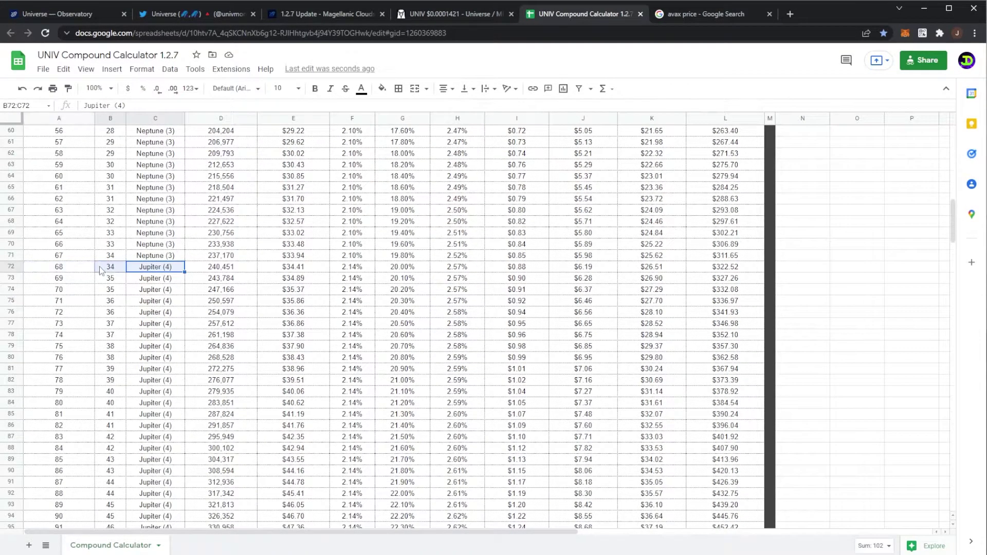
{"action": "left_click", "coordinate": [111, 270]}
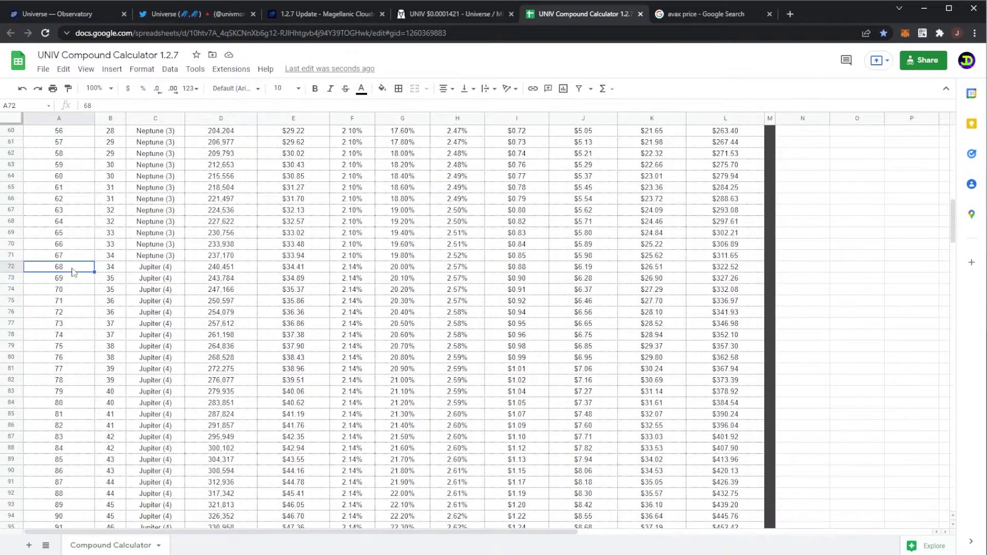
{"action": "left_click_drag", "start_coordinate": [167, 272], "coordinate": [406, 273]}
{"action": "left_click", "coordinate": [409, 274]}
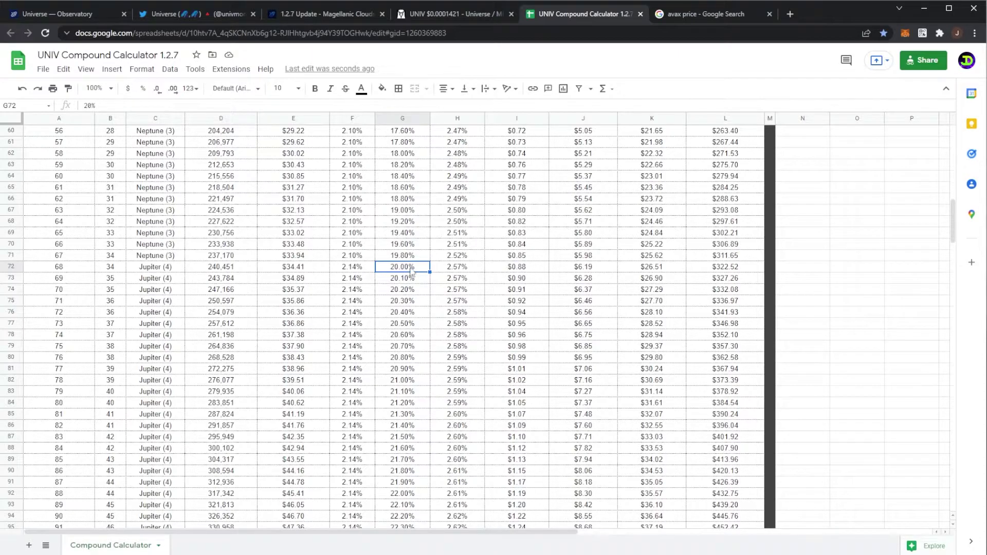
{"action": "left_click", "coordinate": [465, 269]}
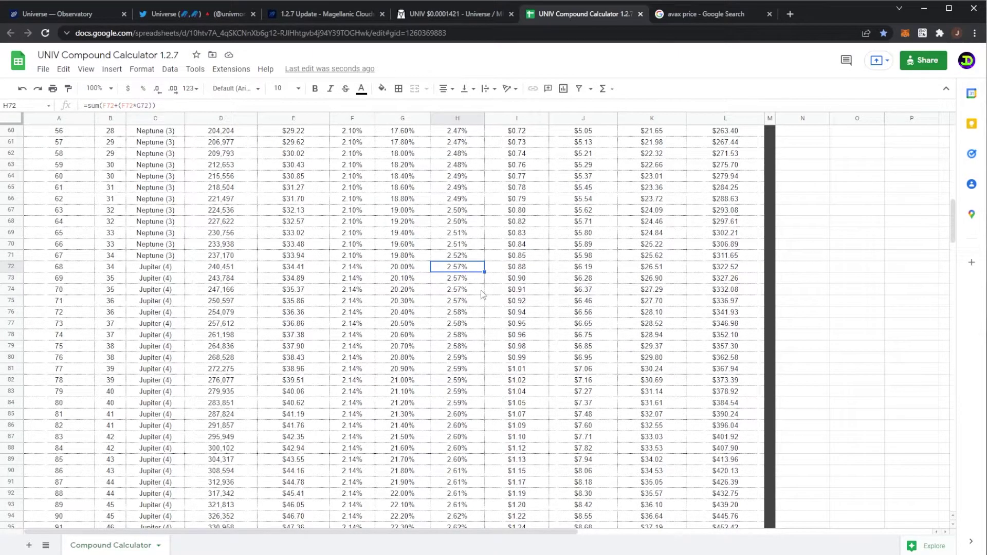
{"action": "left_click", "coordinate": [535, 273]}
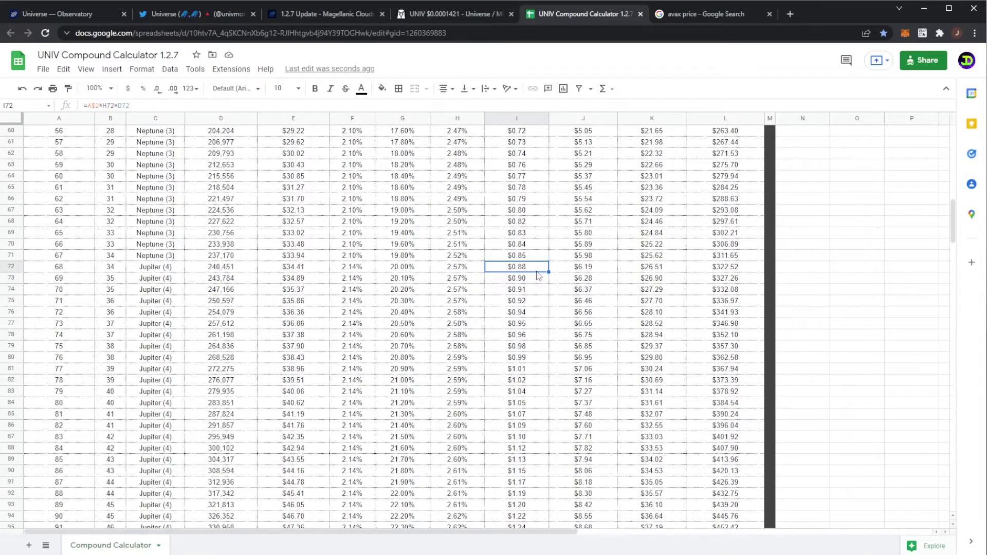
{"action": "left_click", "coordinate": [315, 270]}
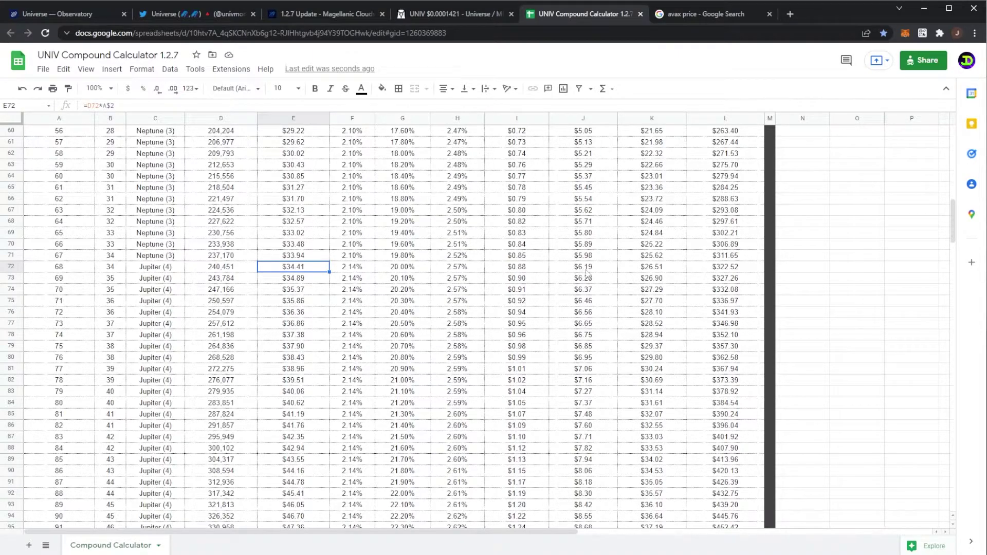
{"action": "left_click", "coordinate": [660, 269]}
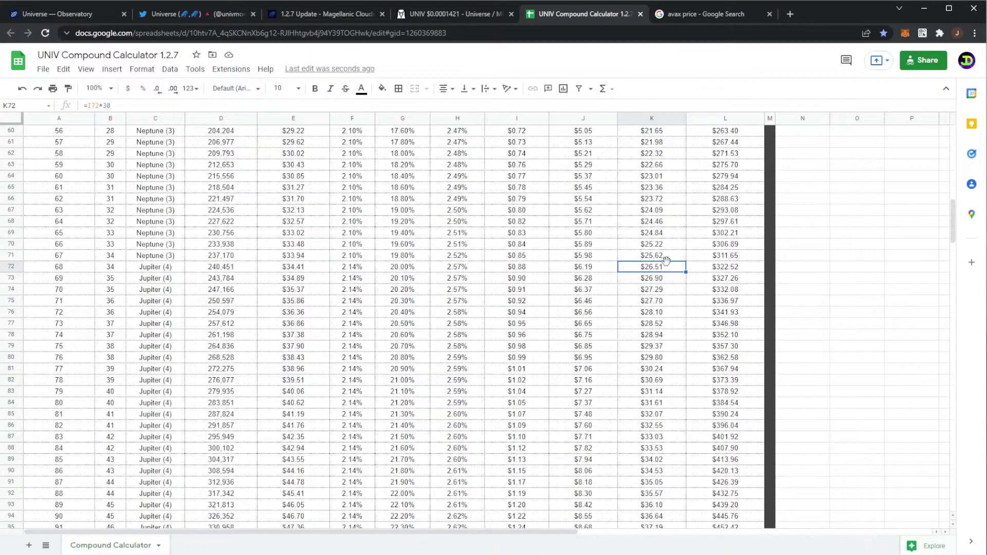
Scroll to row 172 and check the first Sun (5) row's 1,007,645 UNIV value
{"action": "scroll", "coordinate": [652, 275], "scroll_direction": "down", "scroll_amount": 10}
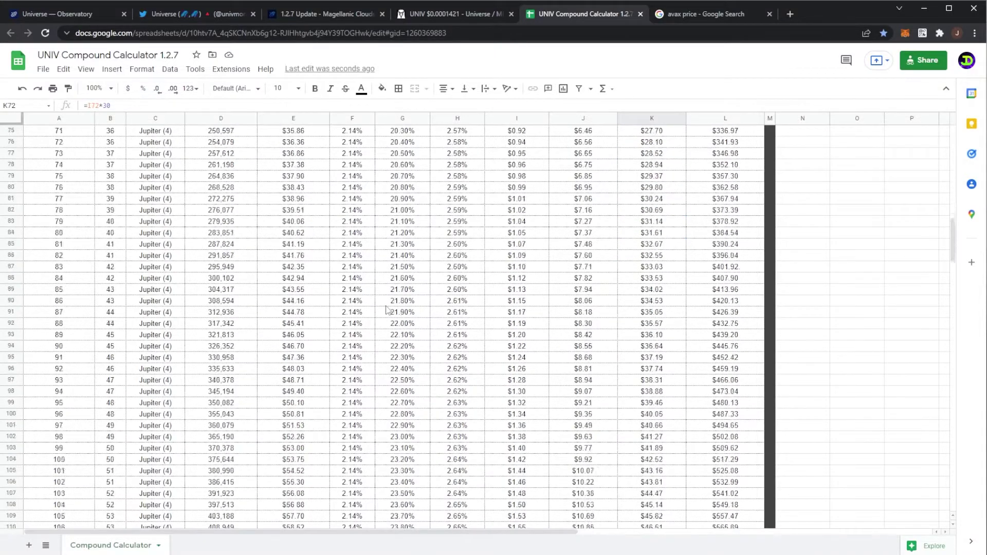
{"action": "scroll", "coordinate": [306, 326], "scroll_direction": "down", "scroll_amount": 10}
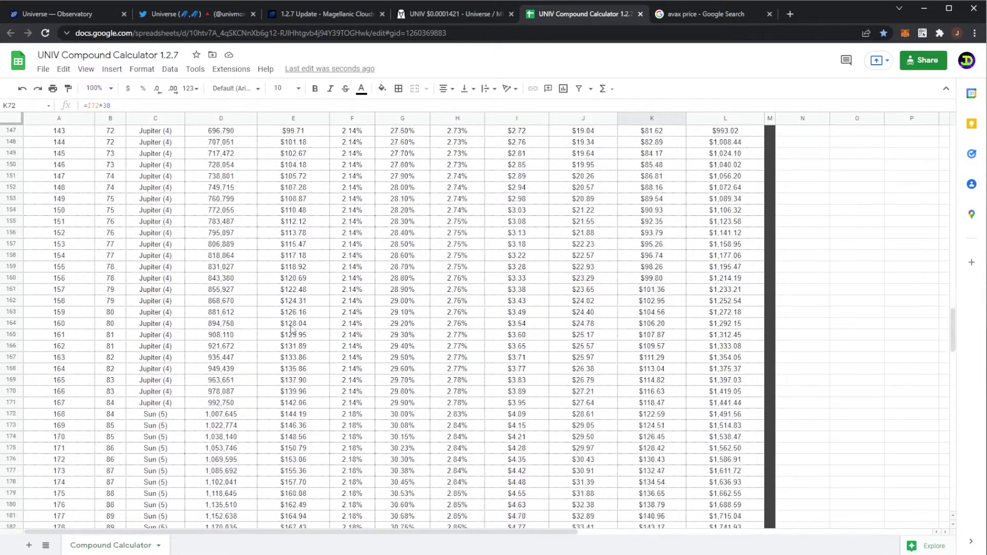
{"action": "left_click", "coordinate": [114, 394]}
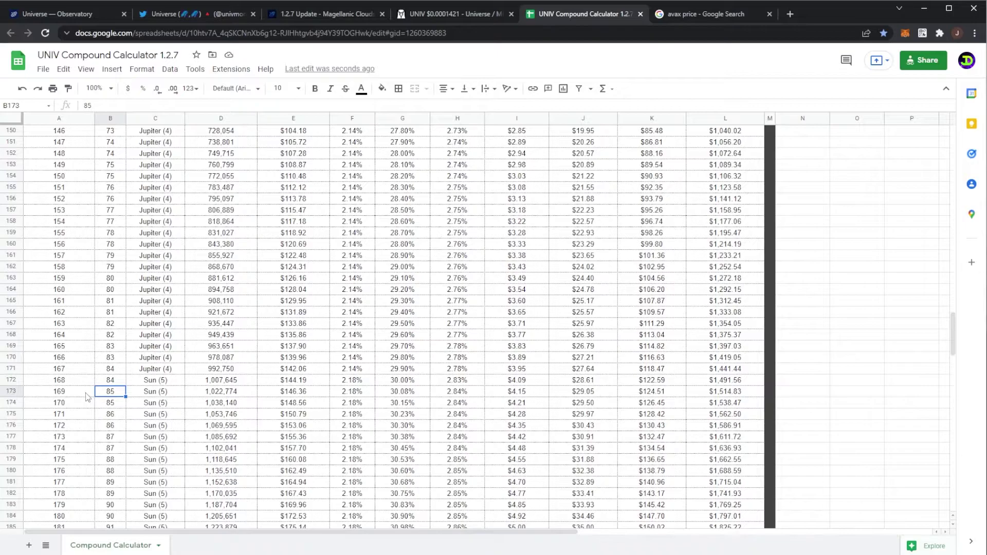
{"action": "left_click", "coordinate": [116, 383]}
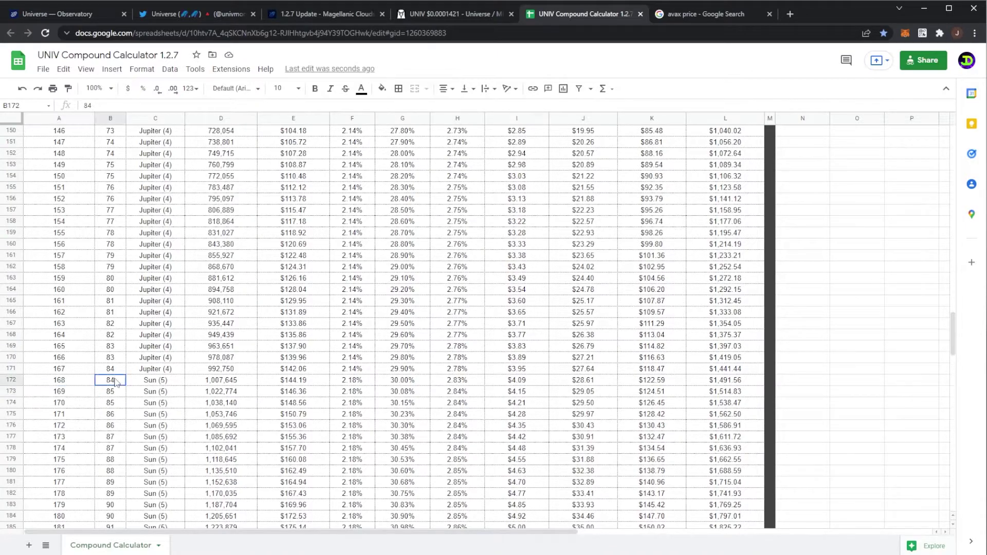
{"action": "left_click_drag", "start_coordinate": [79, 382], "coordinate": [350, 383]}
Read row 172's 30.00% bonus and its dollar value, daily, weekly, 30-day and yearly formulas
{"action": "left_click", "coordinate": [406, 383]}
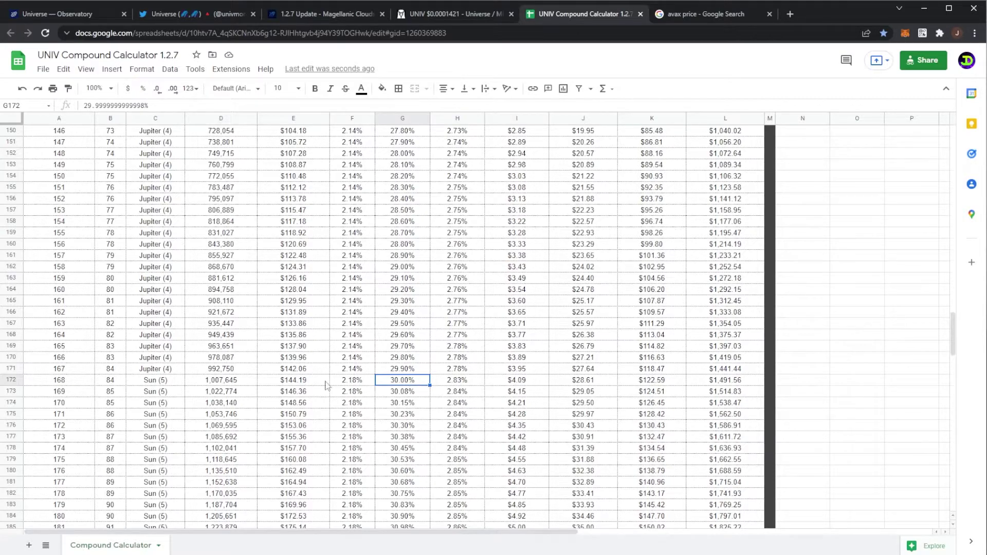
{"action": "left_click", "coordinate": [302, 383]}
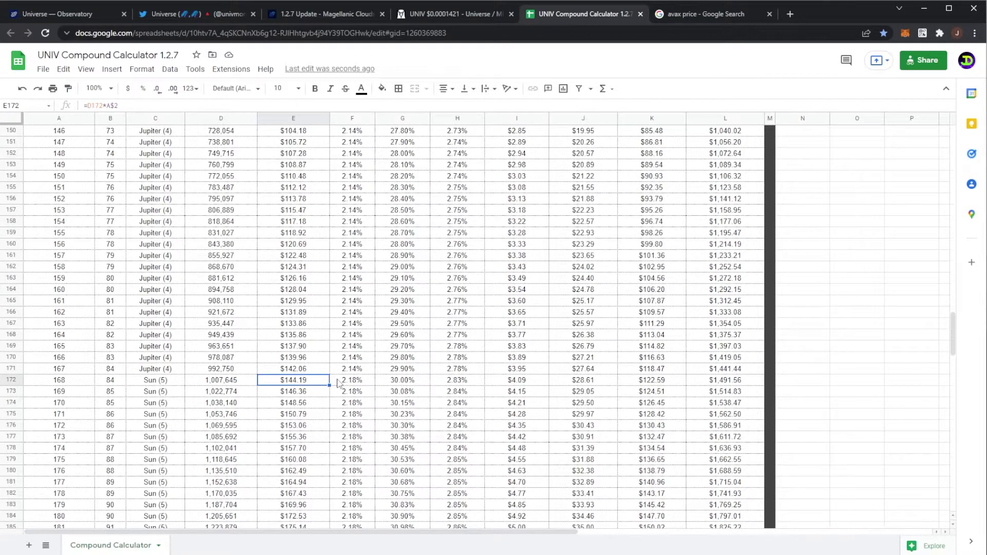
{"action": "left_click", "coordinate": [522, 383]}
{"action": "left_click", "coordinate": [611, 385]}
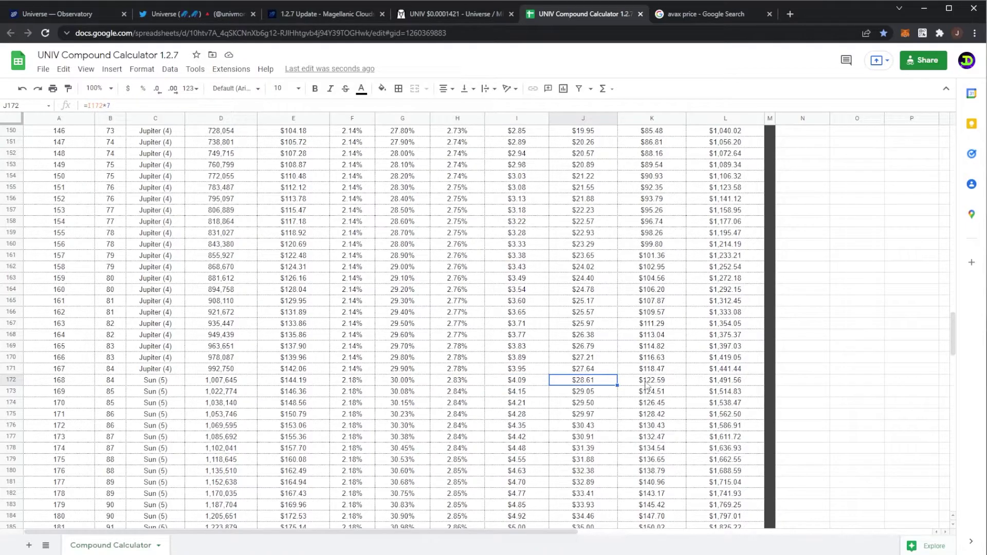
{"action": "left_click", "coordinate": [653, 385]}
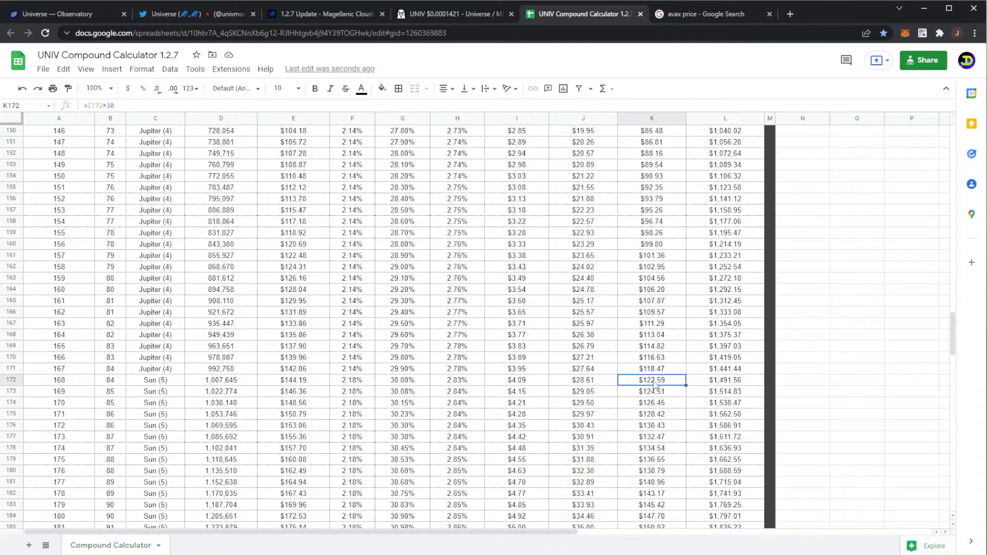
{"action": "left_click", "coordinate": [708, 385]}
Bring row 306 into view and inspect its 40.00% bonus, combined rate and dollar value formulas
{"action": "scroll", "coordinate": [682, 395], "scroll_direction": "down", "scroll_amount": 1}
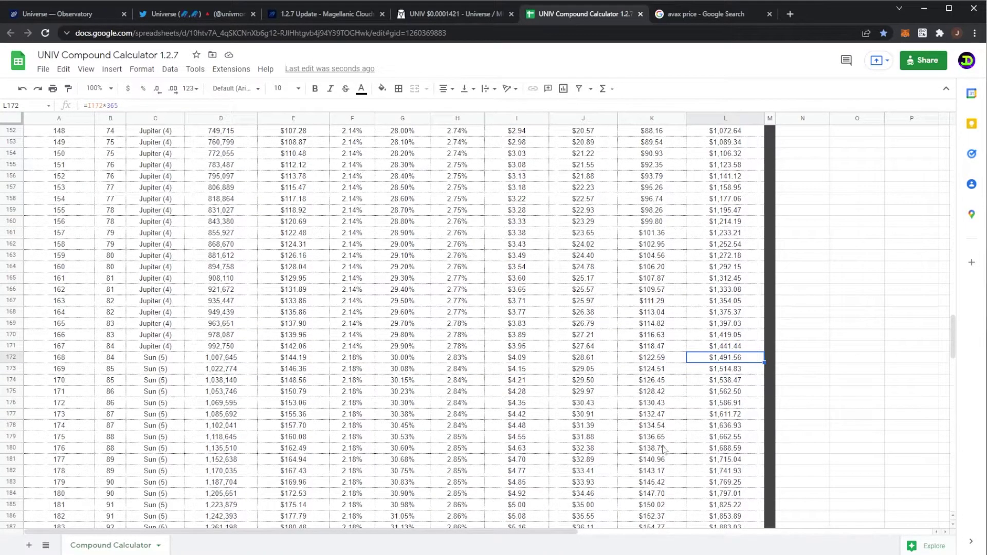
{"action": "scroll", "coordinate": [584, 389], "scroll_direction": "down", "scroll_amount": 20}
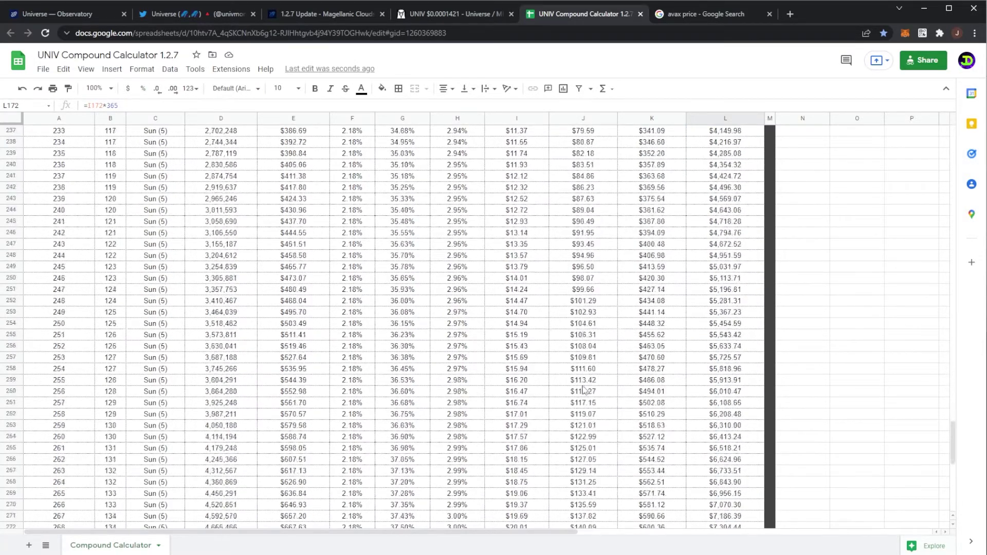
{"action": "scroll", "coordinate": [584, 389], "scroll_direction": "down", "scroll_amount": 10}
{"action": "left_click", "coordinate": [420, 496]}
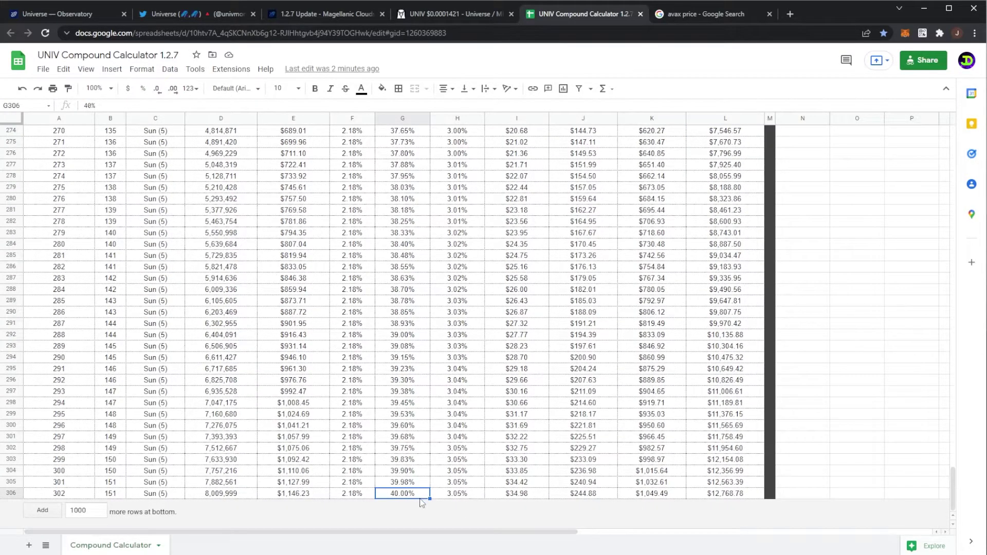
{"action": "left_click", "coordinate": [466, 497]}
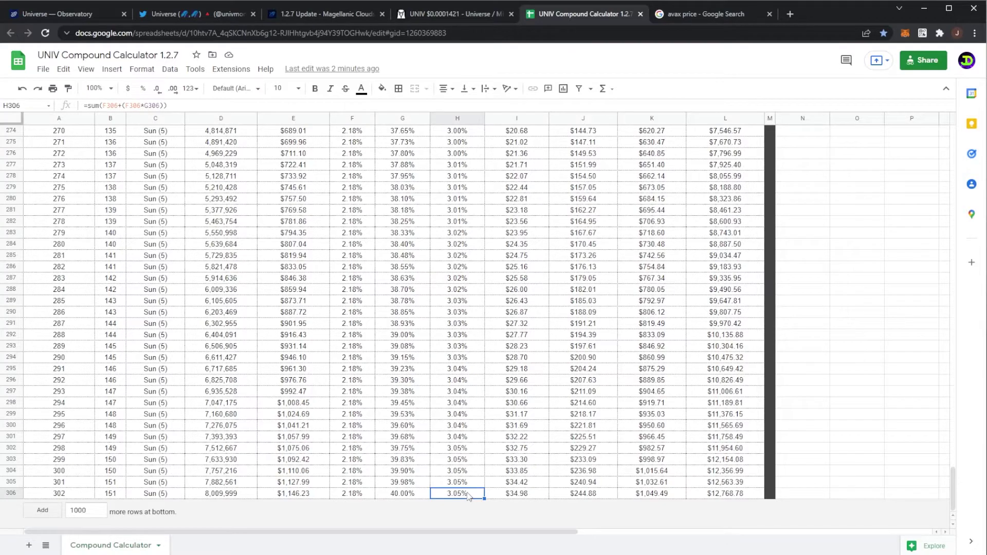
{"action": "left_click", "coordinate": [307, 497]}
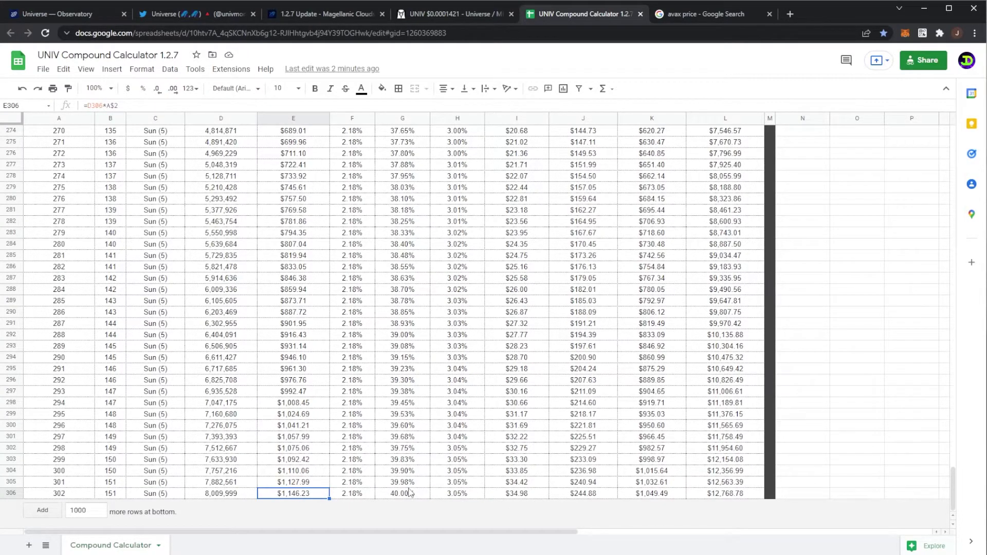
Inspect row 306's daily, weekly, 30-day and yearly reward formulas and its day value 151
{"action": "left_click", "coordinate": [515, 495]}
{"action": "left_click", "coordinate": [576, 496]}
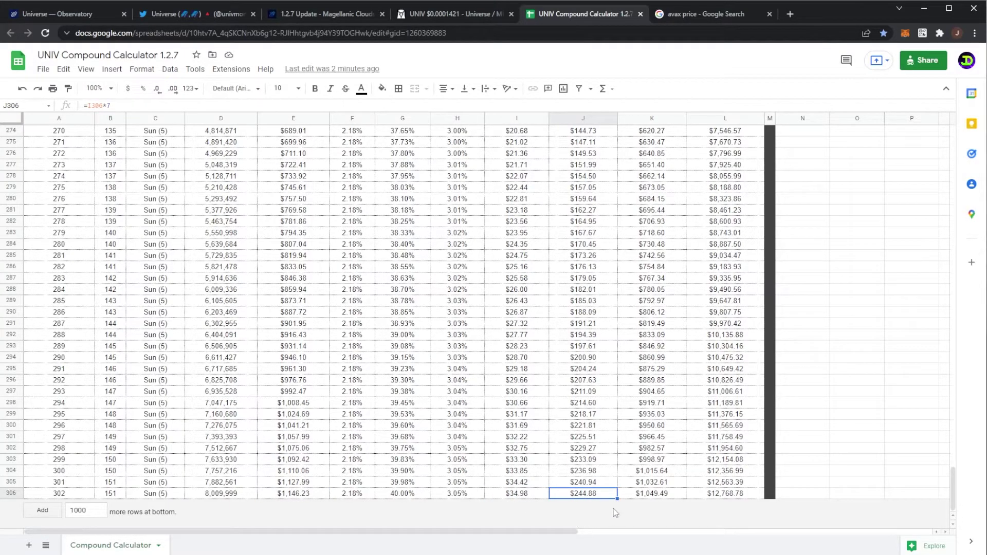
{"action": "left_click", "coordinate": [672, 497]}
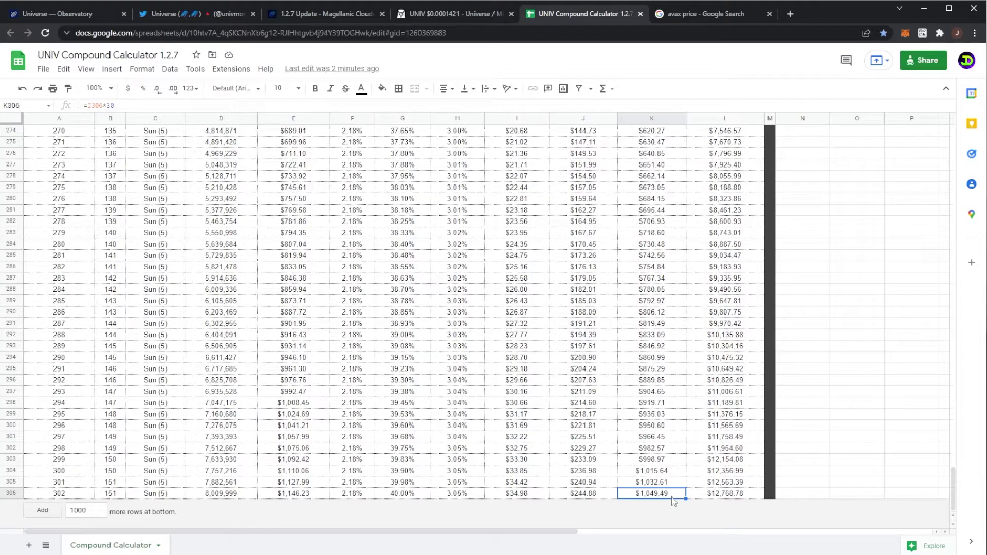
{"action": "left_click", "coordinate": [715, 495]}
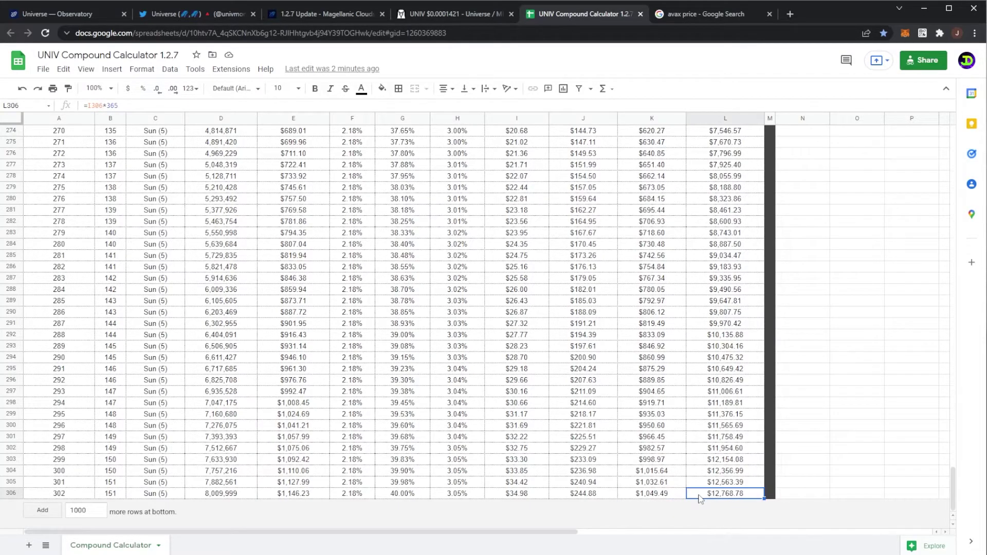
{"action": "left_click", "coordinate": [678, 497]}
{"action": "left_click", "coordinate": [713, 496]}
{"action": "left_click", "coordinate": [112, 495]}
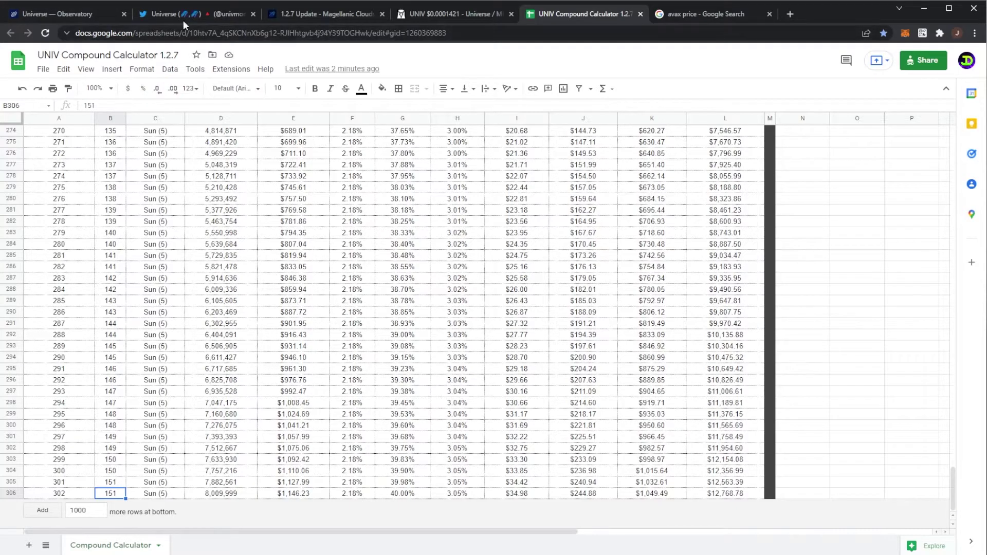
Zoom out and pan the UNIV/MIM DexScreener chart over a wider date range, then return to the Observatory
{"action": "left_click", "coordinate": [450, 19]}
{"action": "scroll", "coordinate": [441, 254], "scroll_direction": "down", "scroll_amount": 3}
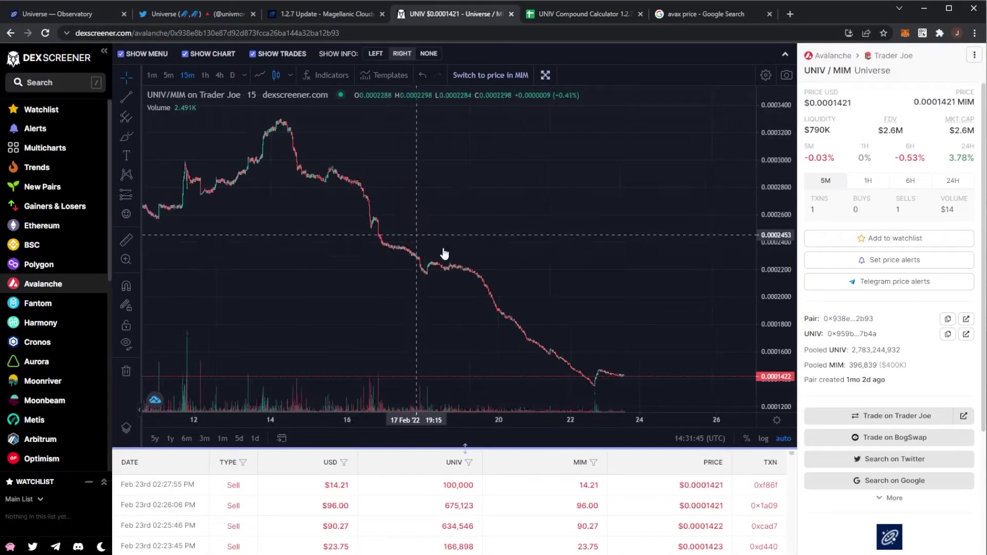
{"action": "scroll", "coordinate": [570, 283], "scroll_direction": "right", "scroll_amount": 5}
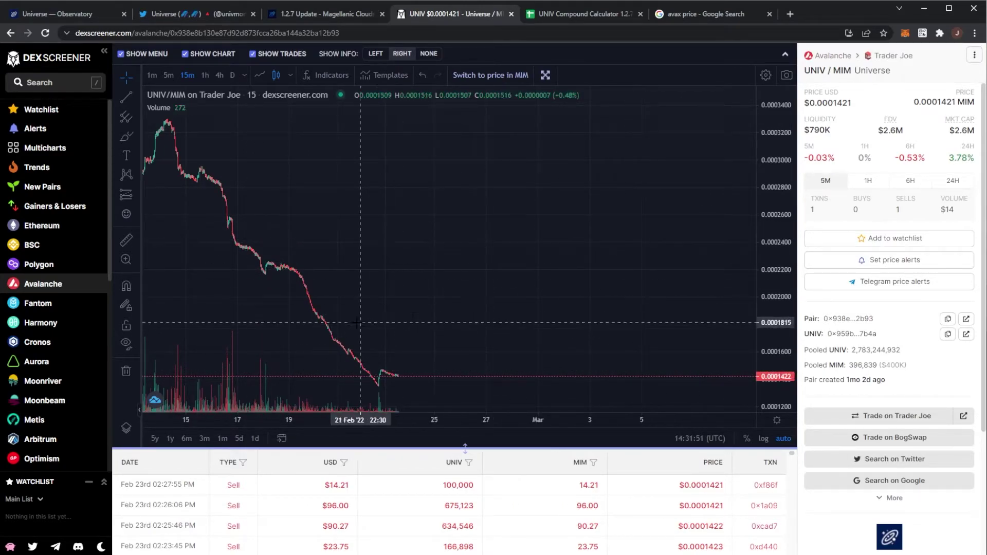
{"action": "left_click", "coordinate": [87, 15]}
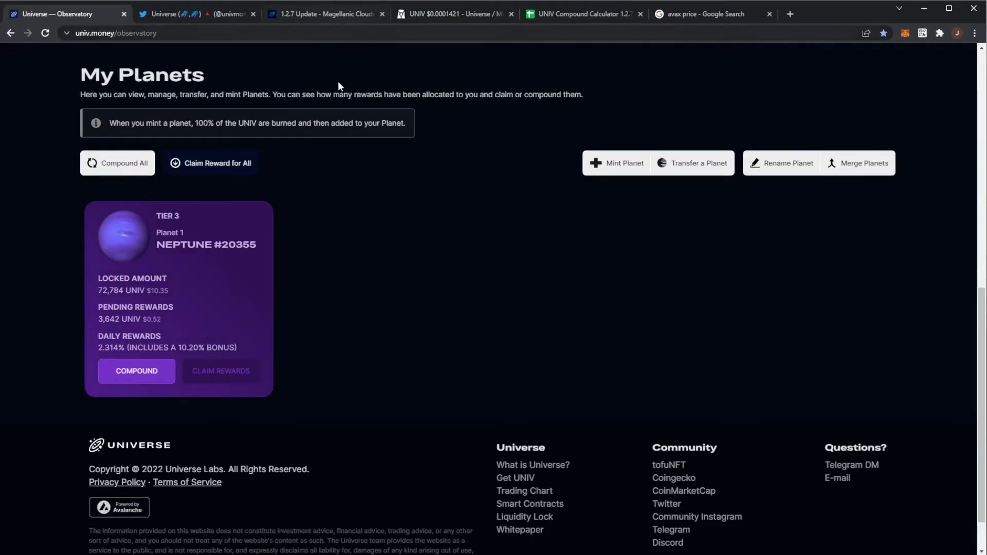
Review My Stats, daily limits and the Neptune #20355 card (72,784 UNIV locked, 2.314% daily), then glance at the UNIV chart
{"action": "scroll", "coordinate": [374, 131], "scroll_direction": "up", "scroll_amount": 7}
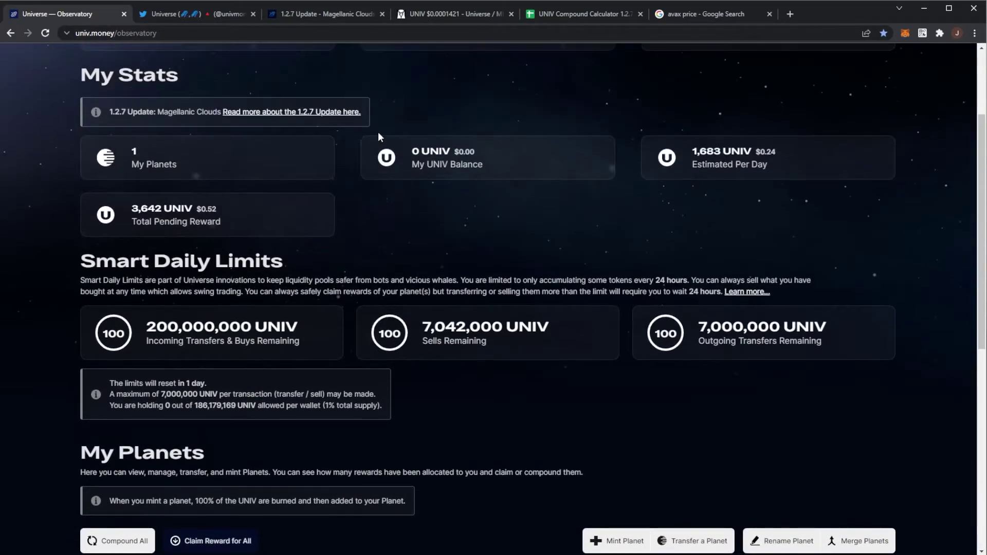
{"action": "scroll", "coordinate": [377, 132], "scroll_direction": "up", "scroll_amount": 2}
{"action": "scroll", "coordinate": [636, 137], "scroll_direction": "down", "scroll_amount": 10}
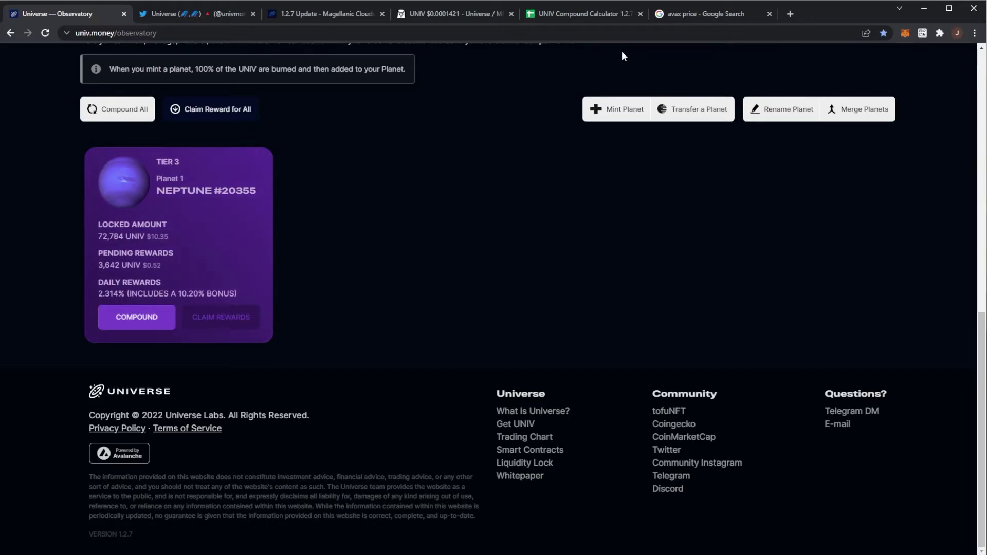
{"action": "left_click", "coordinate": [461, 14]}
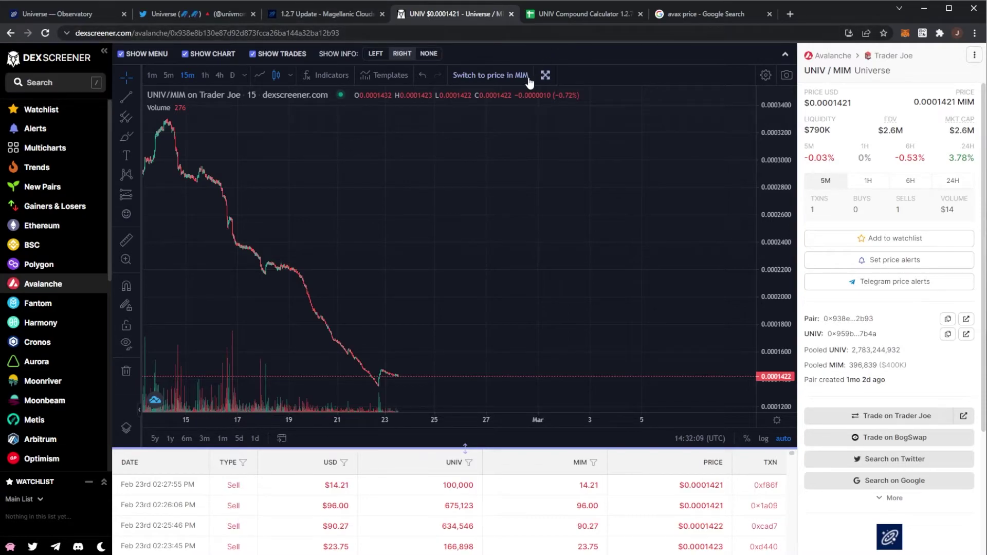
{"action": "left_click", "coordinate": [173, 11]}
View the Neptune #20355 card on the Observatory with 72,784 UNIV locked and 3,642 UNIV pending
{"action": "left_click", "coordinate": [76, 13]}
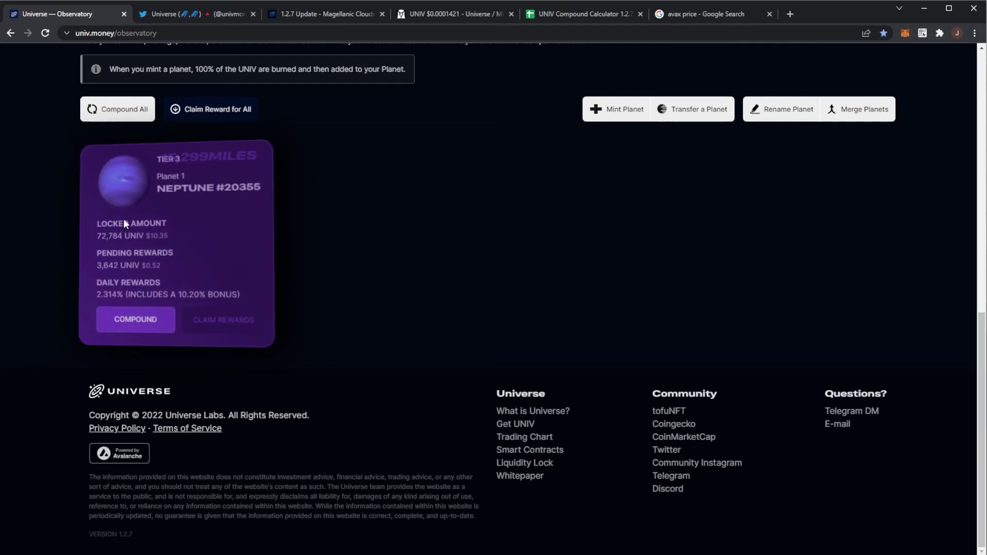
{"action": "scroll", "coordinate": [324, 164], "scroll_direction": "up", "scroll_amount": 2}
{"action": "scroll", "coordinate": [324, 169], "scroll_direction": "up", "scroll_amount": 1}
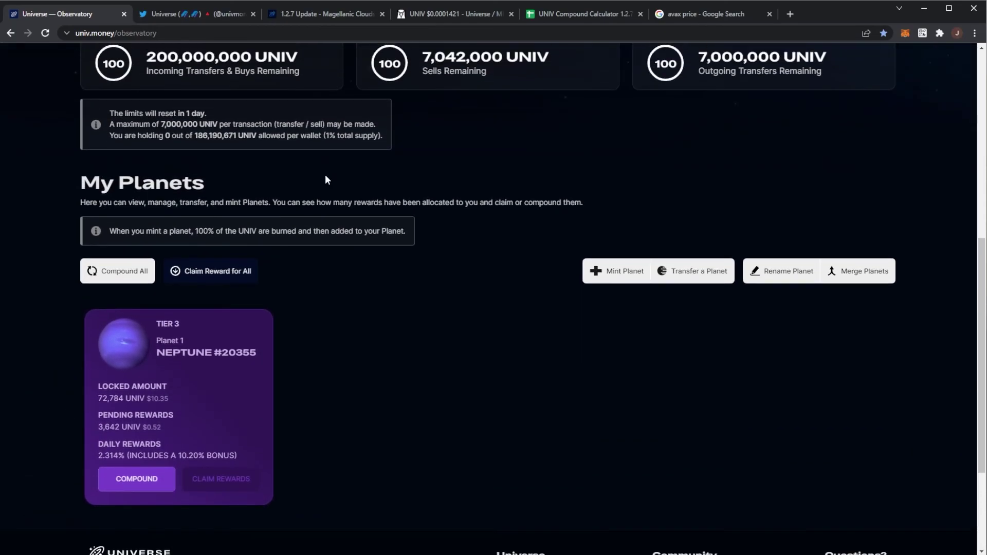
{"action": "scroll", "coordinate": [325, 174], "scroll_direction": "down", "scroll_amount": 3}
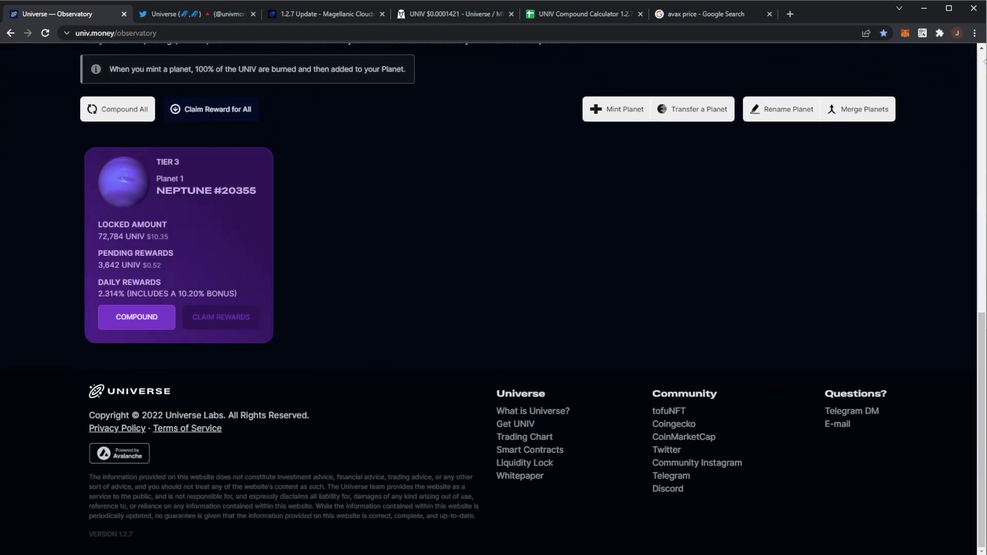